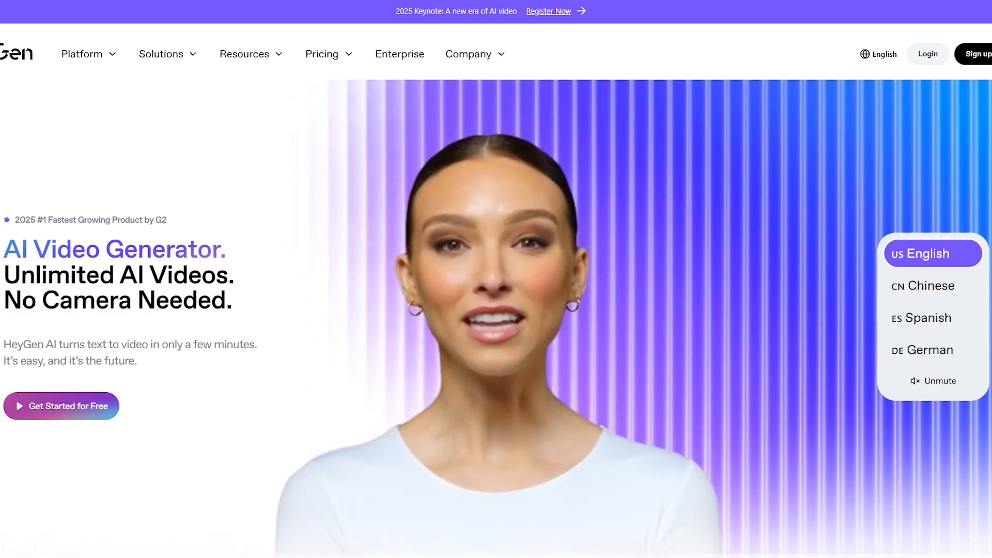
pyautogui.scroll(-3, 554, 276)
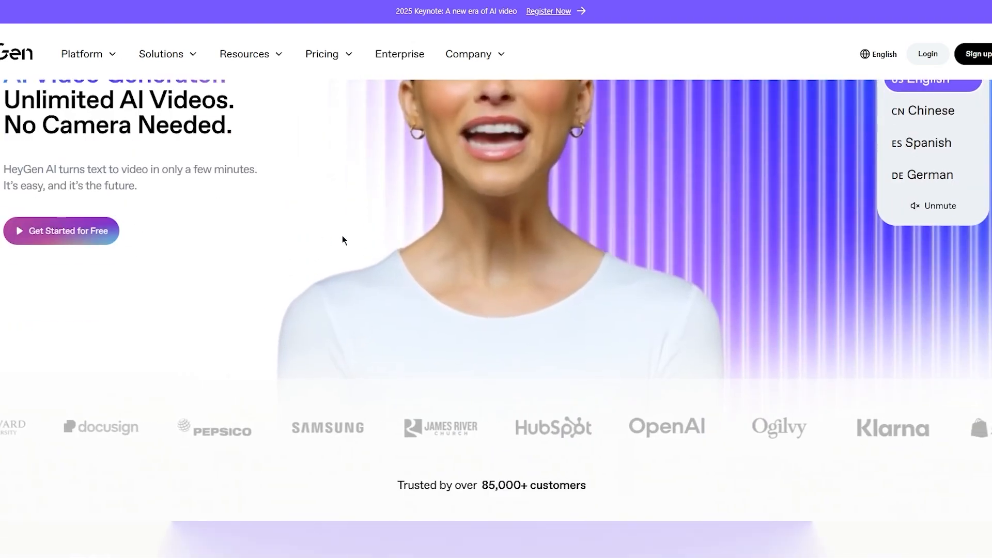
pyautogui.scroll(3, 343, 235)
pyautogui.scroll(-3, 398, 178)
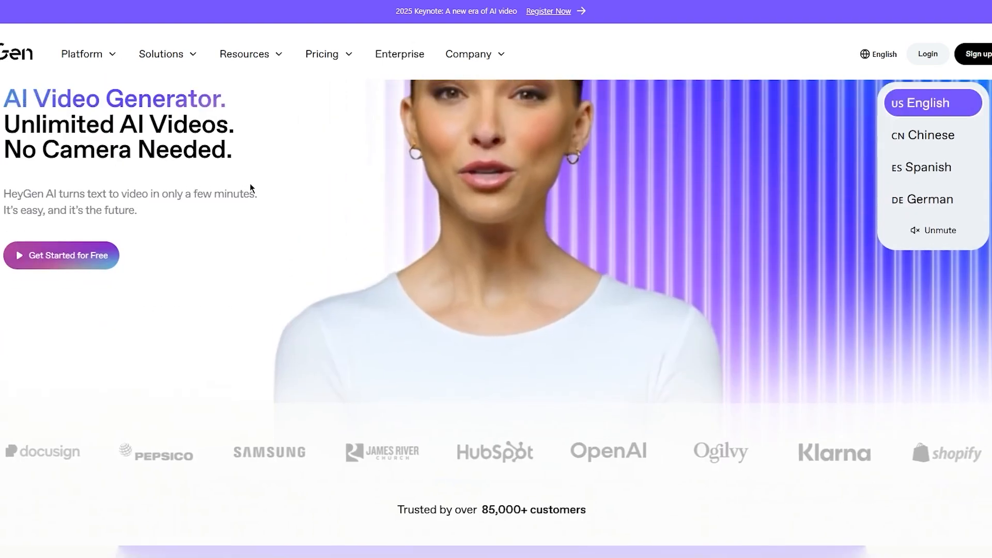
pyautogui.scroll(3, 251, 188)
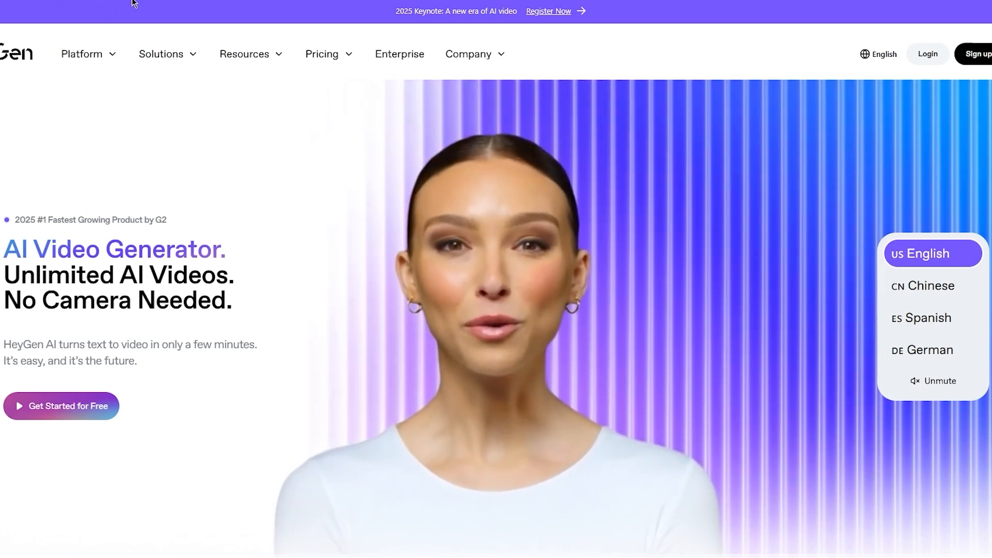
# Step: Open the pricing plans page and compare the features of the Free, Creator, Team and Enterprise plans
pyautogui.click(341, 63)
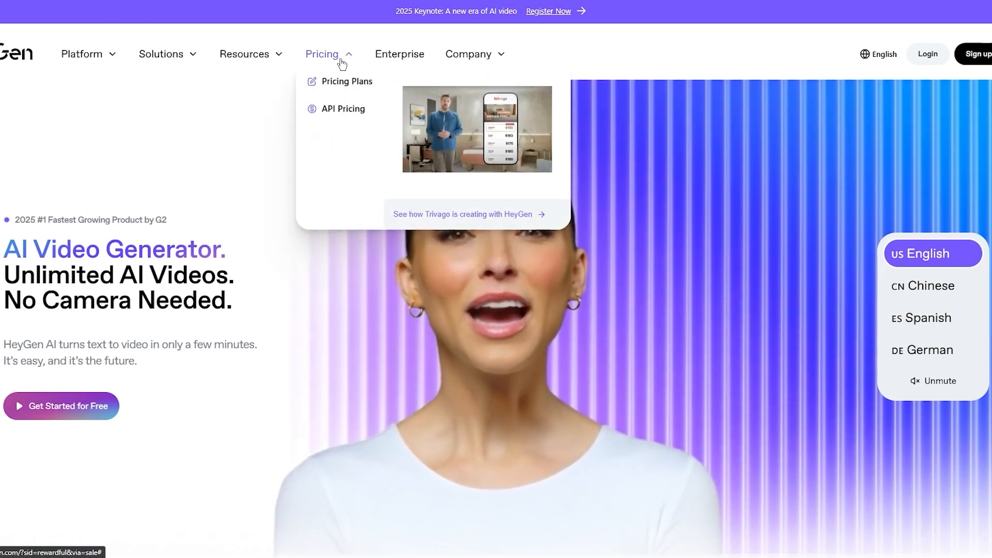
pyautogui.click(323, 92)
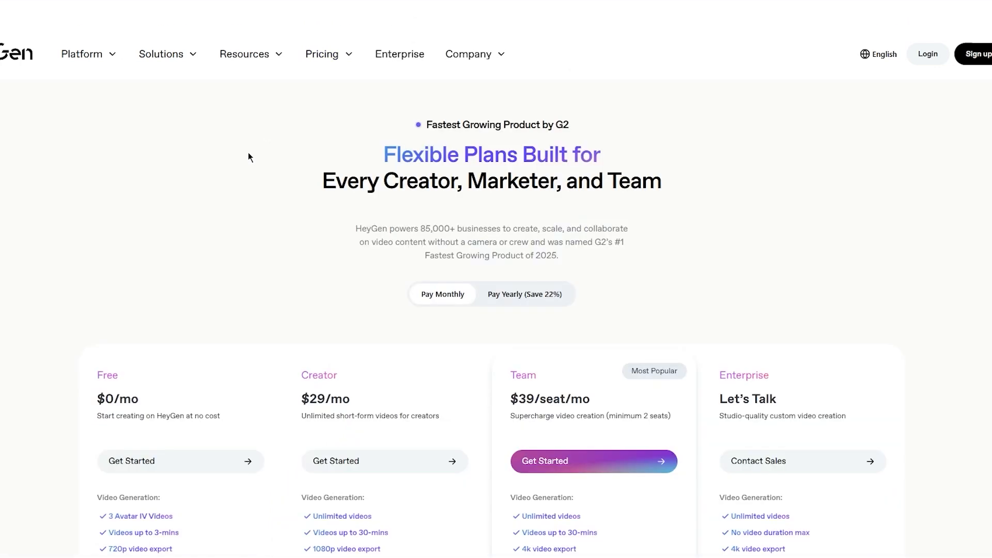
pyautogui.scroll(-3, 217, 171)
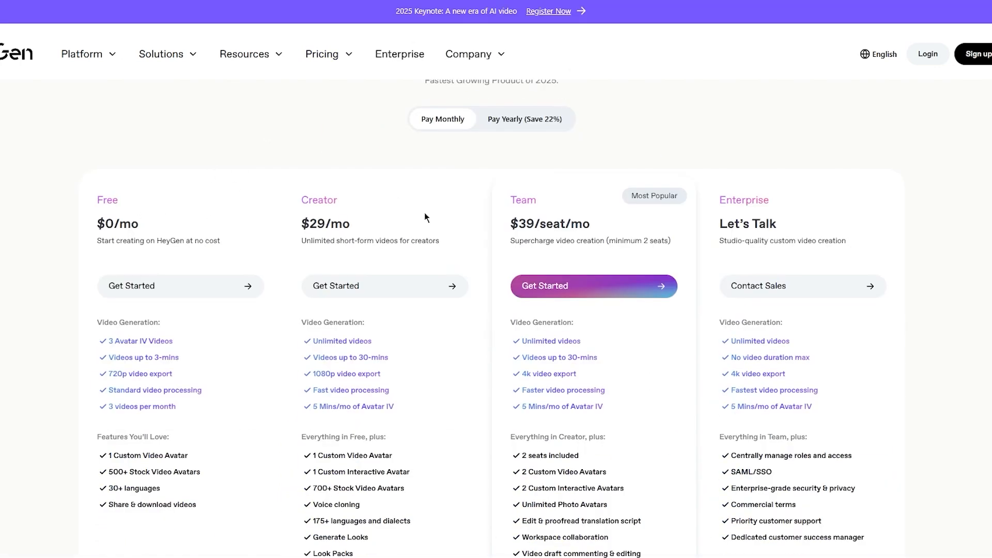
pyautogui.scroll(3, 751, 212)
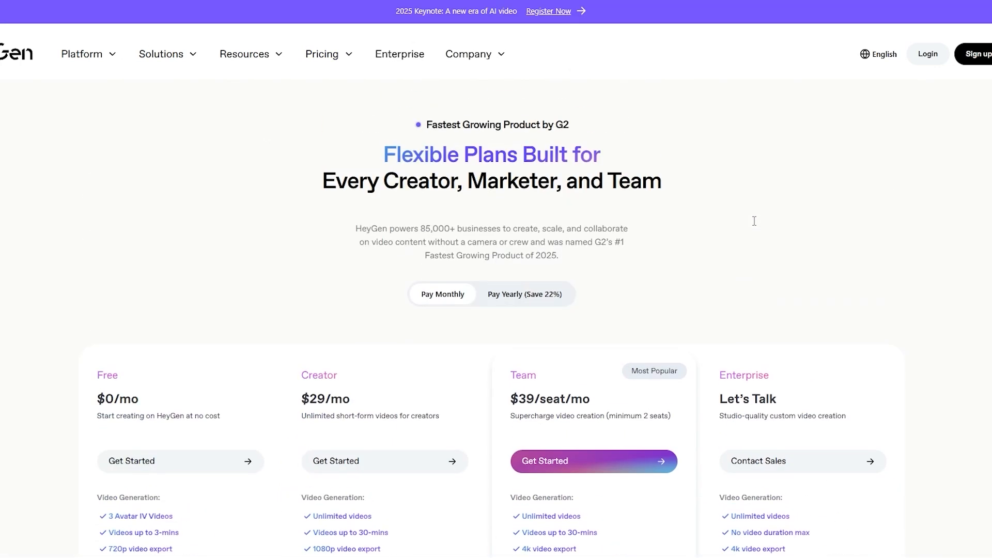
pyautogui.scroll(-5, 755, 221)
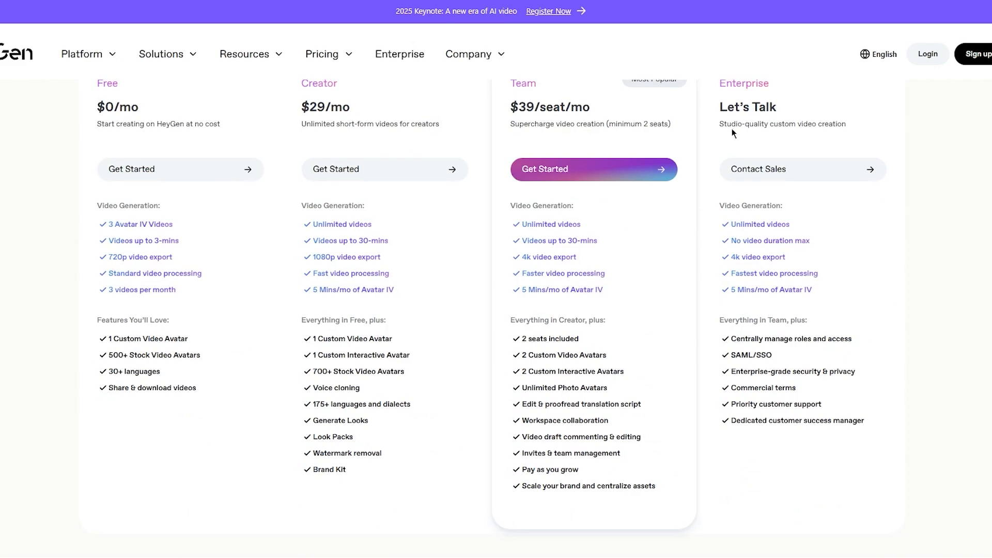
pyautogui.scroll(5, 734, 131)
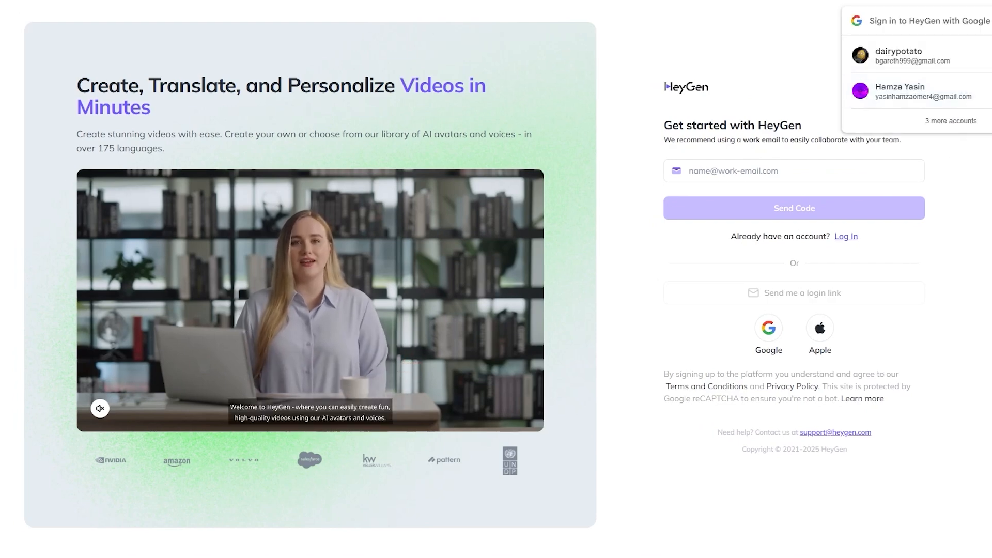
# Step: Dismiss the Google sign-in prompt, then enter the work e-mail on the sign-up form and request a verification code
pyautogui.click(991, 21)
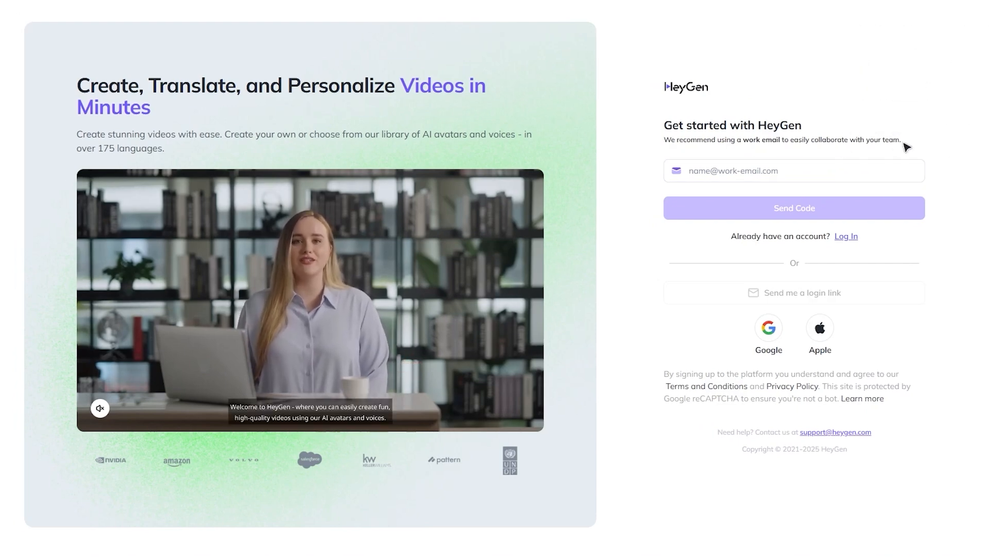
pyautogui.moveTo(905, 140); pyautogui.dragTo(639, 163)
pyautogui.click(706, 172)
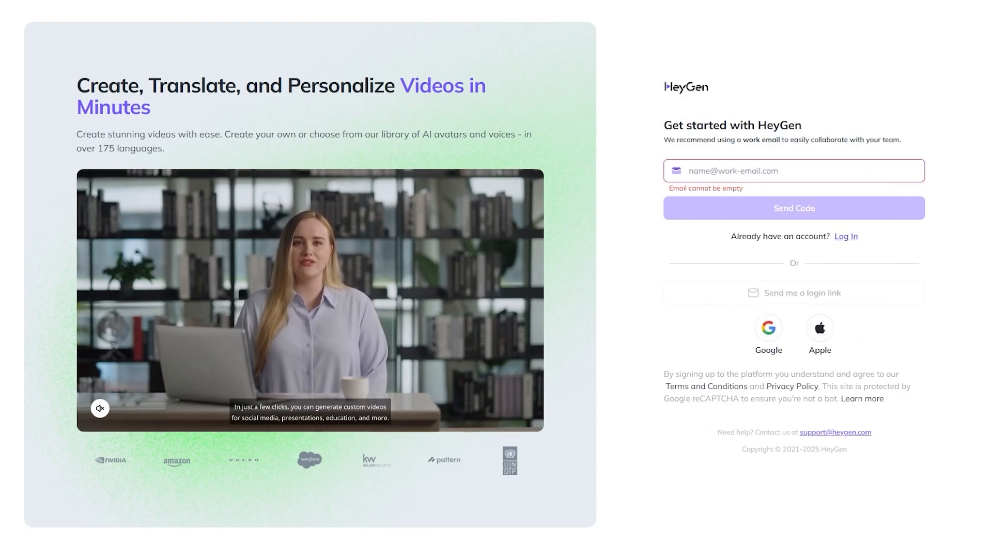
pyautogui.click(735, 172)
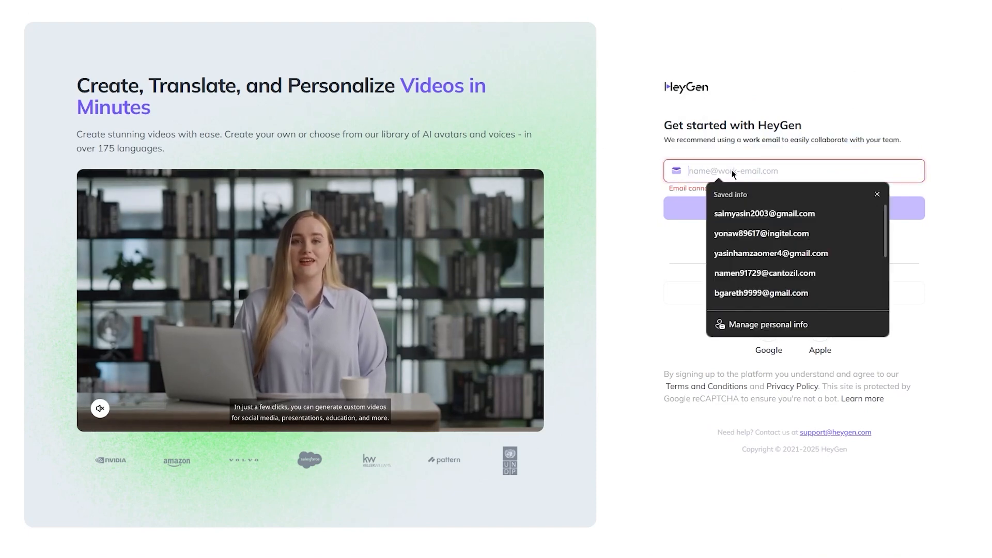
pyautogui.rightClick(732, 170)
pyautogui.click(748, 261)
pyautogui.click(705, 213)
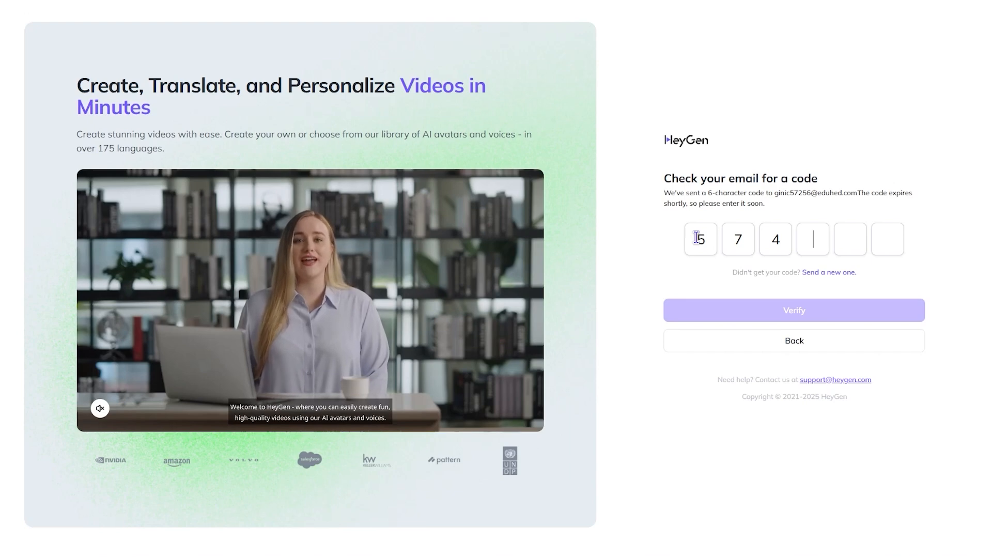
# Step: Complete the e-mailed 6-character verification code and verify it
pyautogui.write('652')
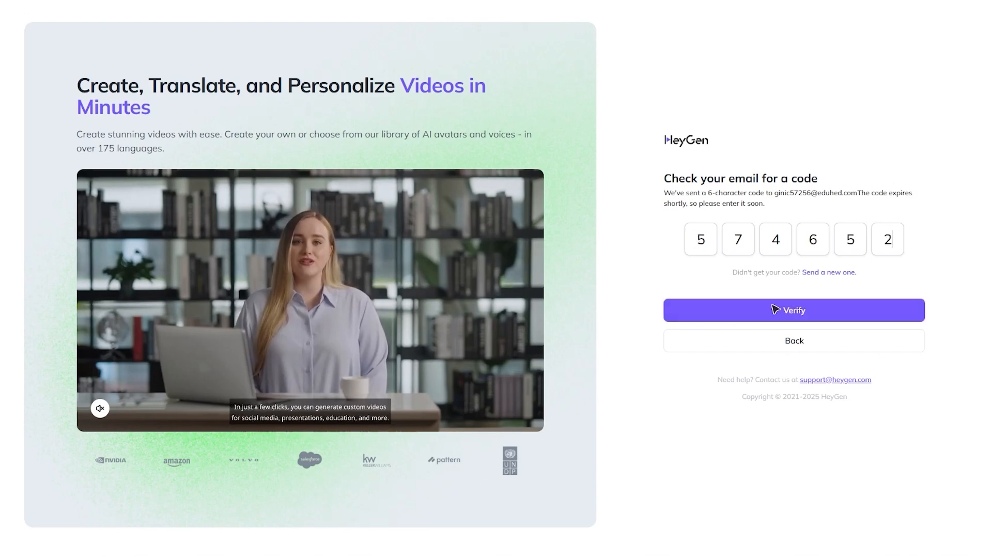
pyautogui.click(776, 309)
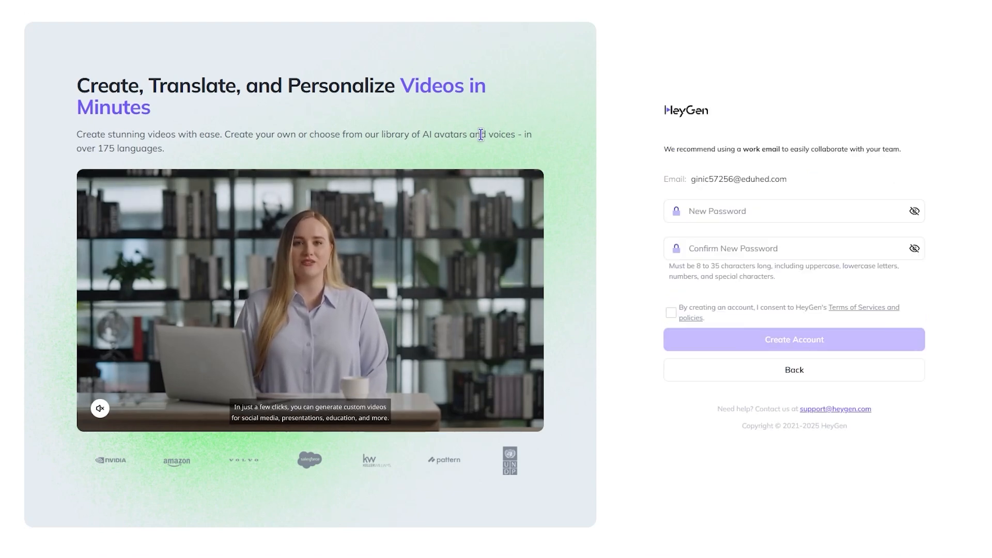
# Step: Enter and confirm the new account password, consent to the Terms of Services and policies, and create the account
pyautogui.click(741, 213)
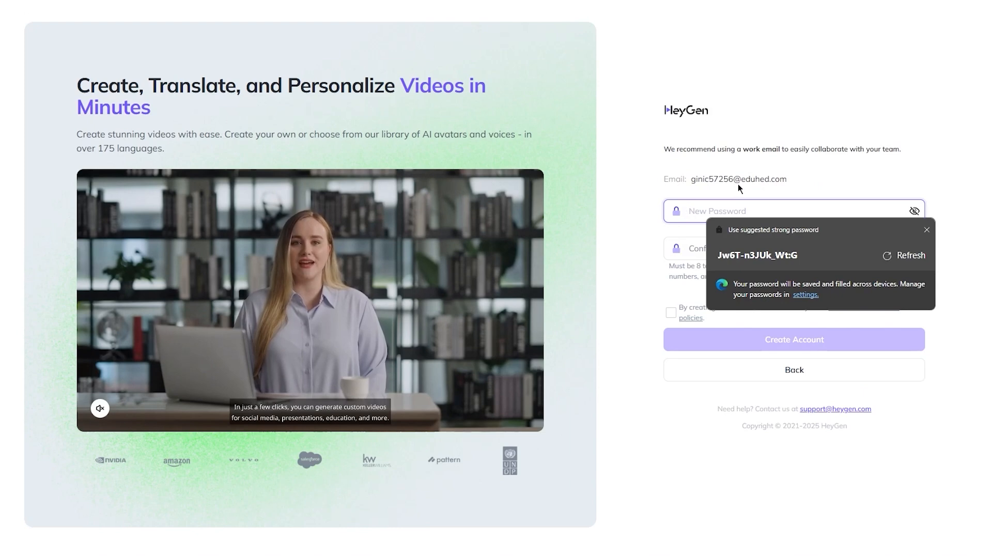
pyautogui.write('••••')
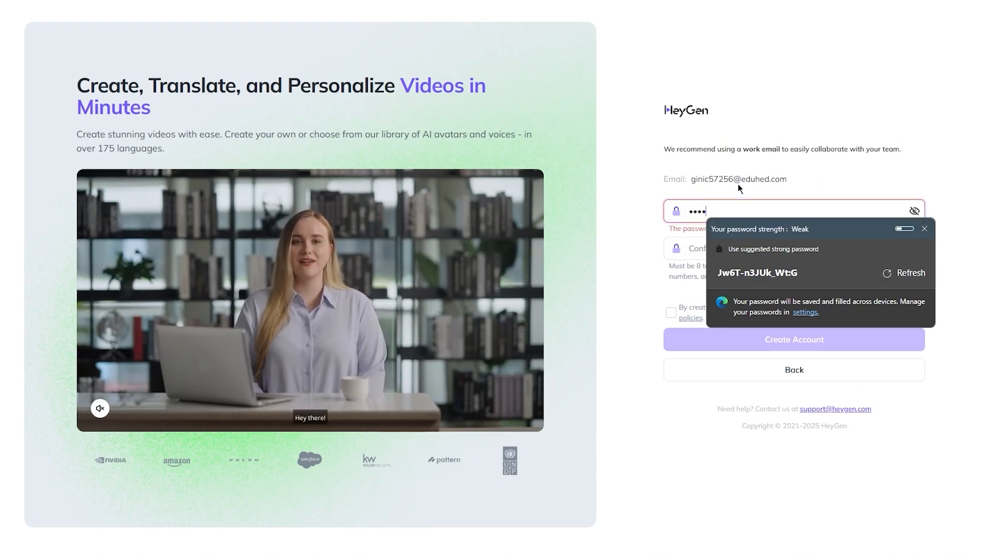
pyautogui.write('•••••')
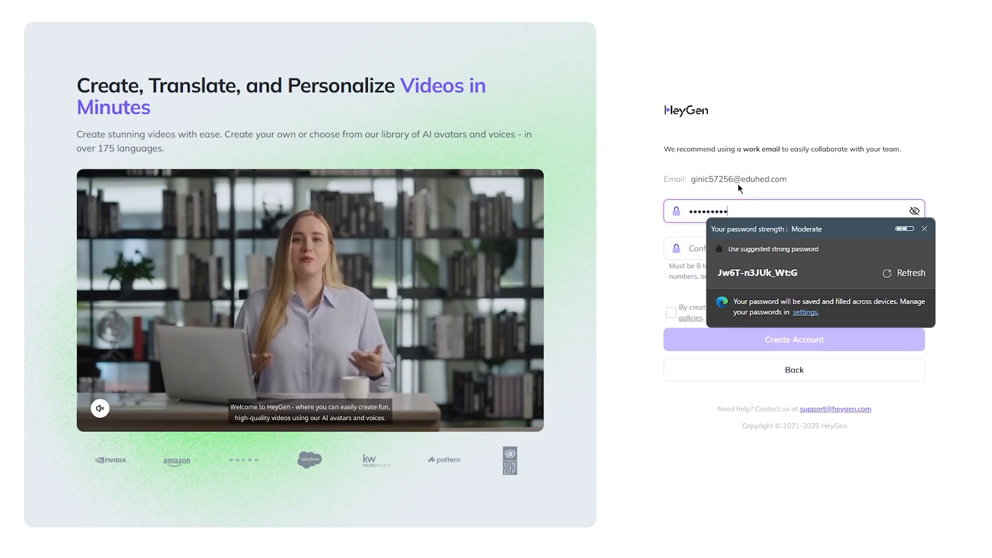
pyautogui.press('Tab')
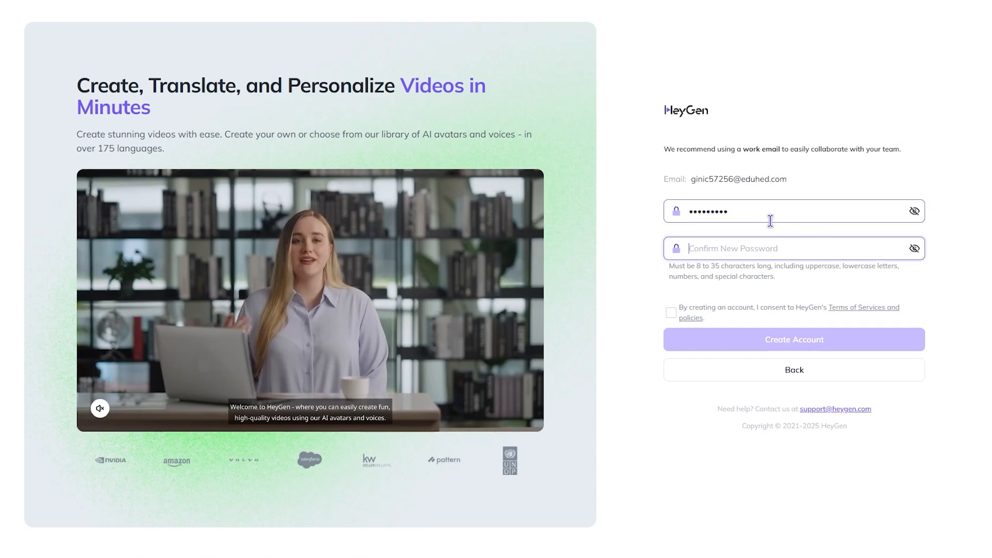
pyautogui.write('•••')
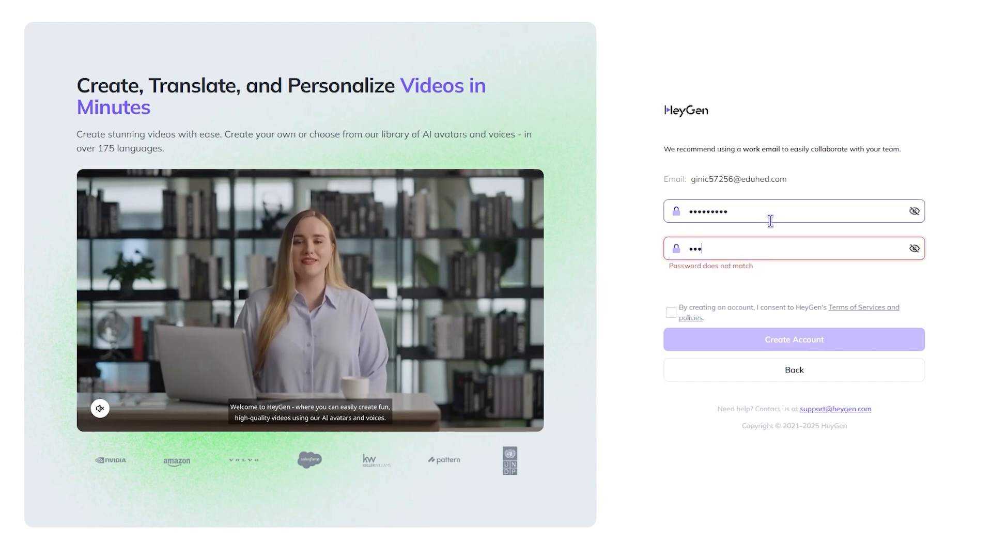
pyautogui.write('••••')
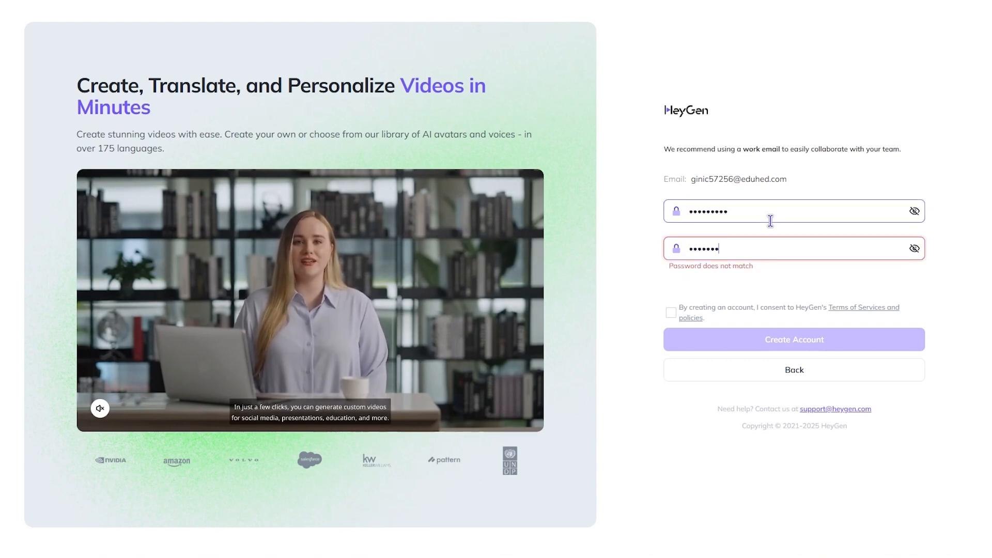
pyautogui.write('••')
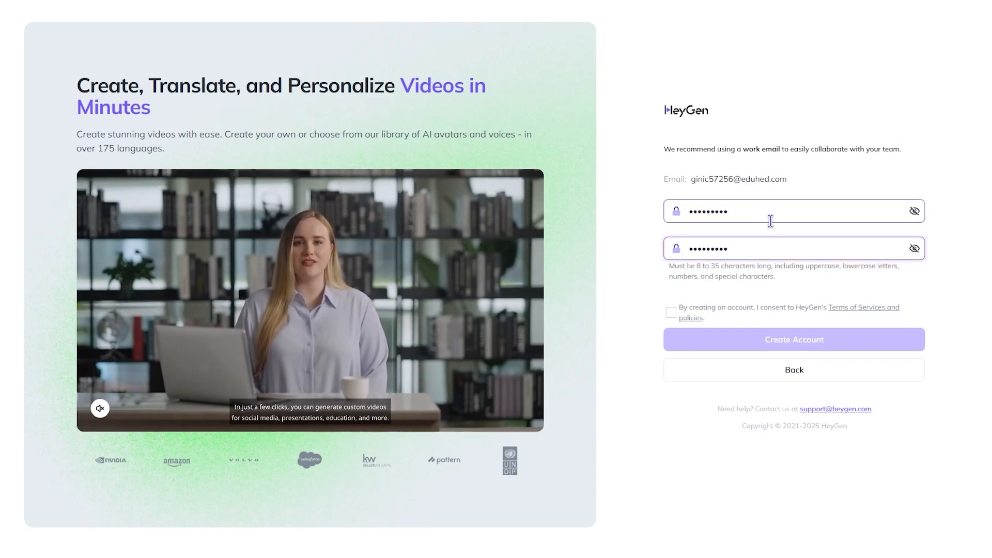
pyautogui.click(671, 312)
pyautogui.click(750, 346)
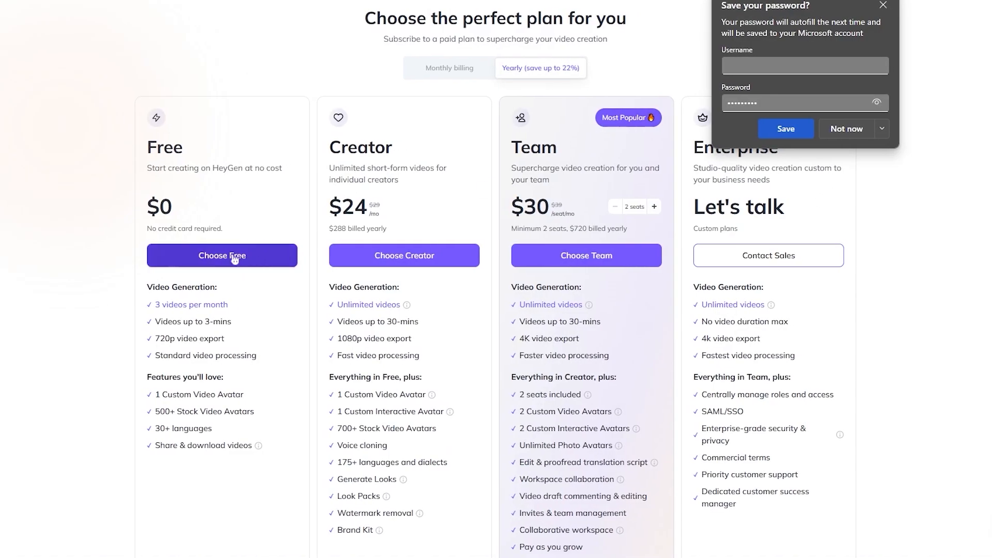
# Step: Decline saving the password in the browser and choose the Free plan
pyautogui.click(845, 129)
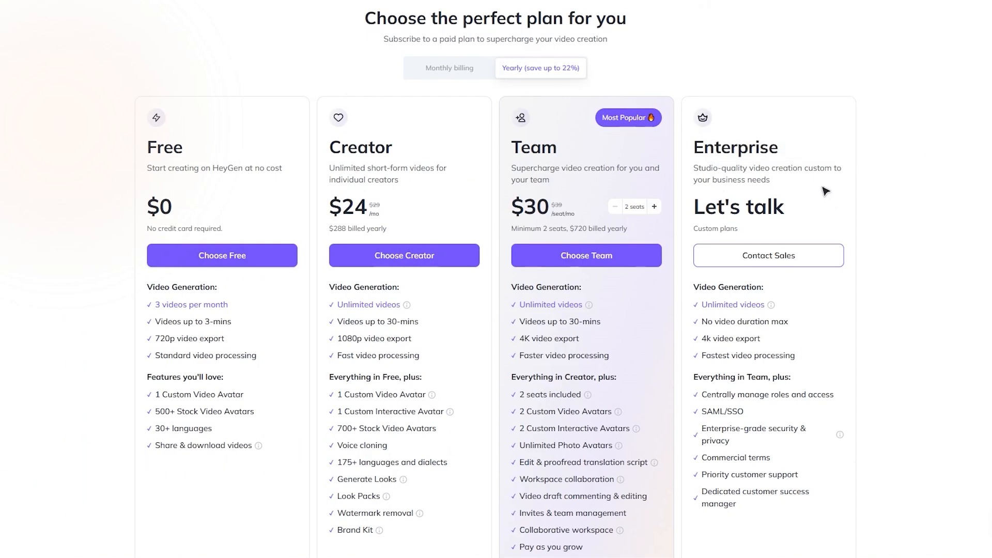
pyautogui.click(230, 263)
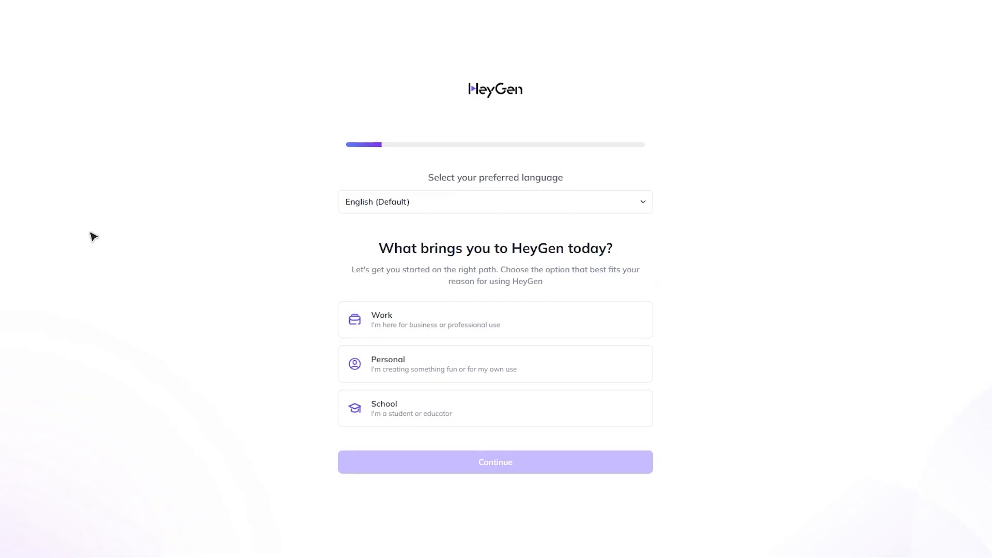
# Step: Keep English (Default) as the preferred language and continue with Personal as the reason for using HeyGen
pyautogui.click(557, 212)
pyautogui.click(415, 212)
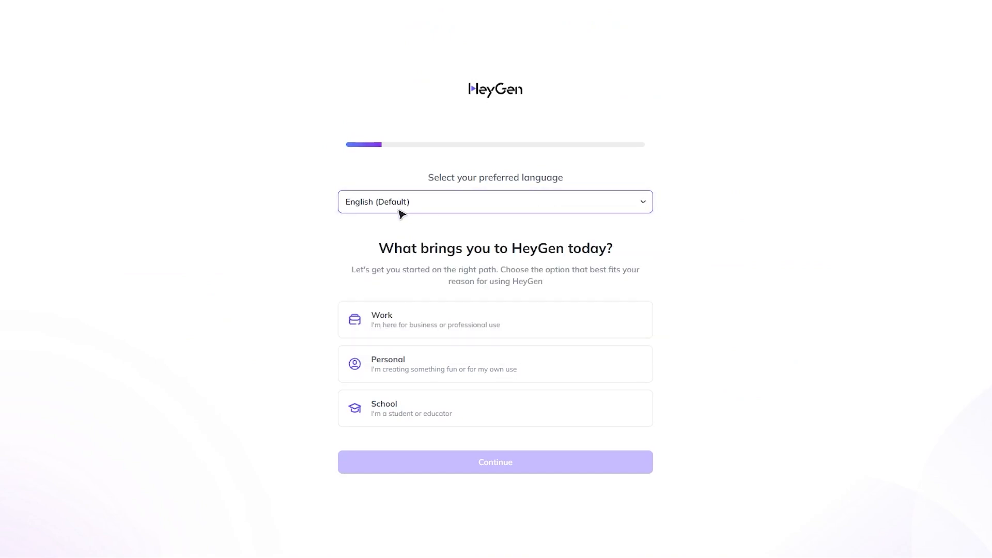
pyautogui.moveTo(377, 248); pyautogui.dragTo(644, 255)
pyautogui.click(833, 277)
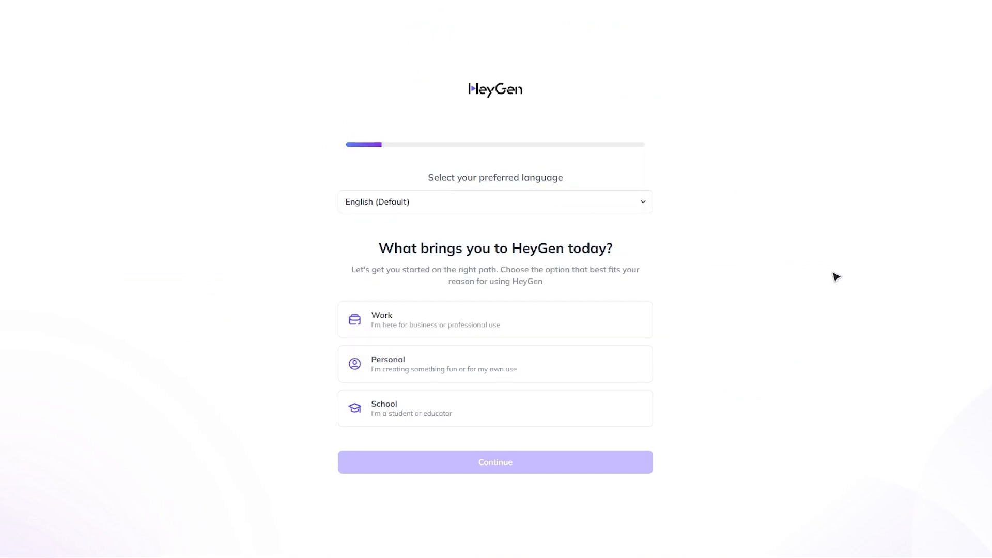
pyautogui.click(468, 369)
pyautogui.click(463, 458)
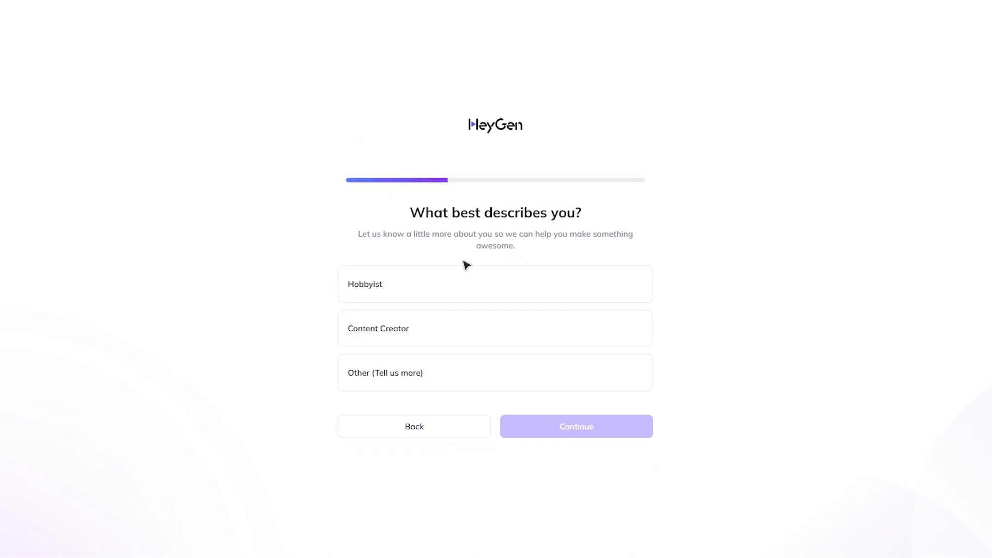
# Step: Answer the "What best describes you?" question with Hobbyist and continue
pyautogui.moveTo(402, 229); pyautogui.dragTo(700, 231)
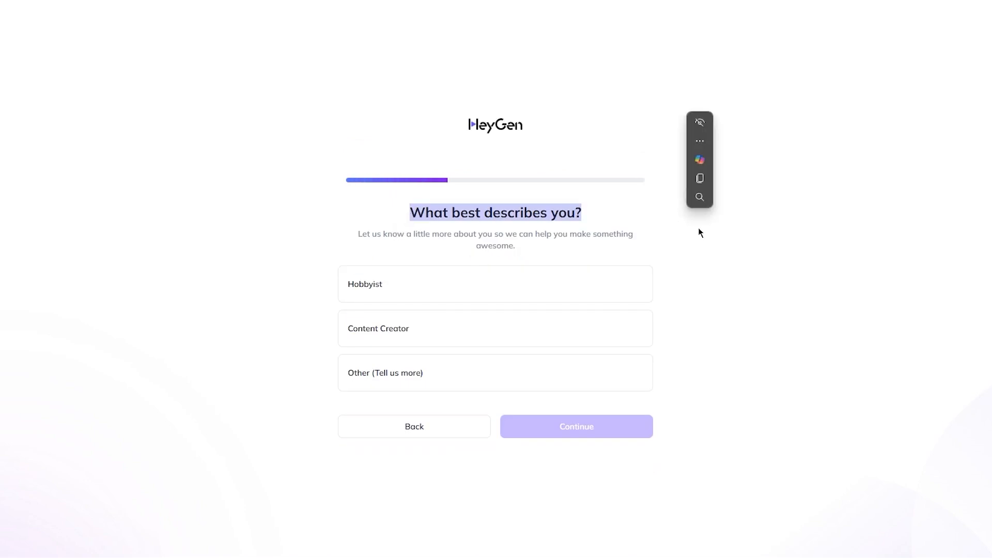
pyautogui.click(855, 250)
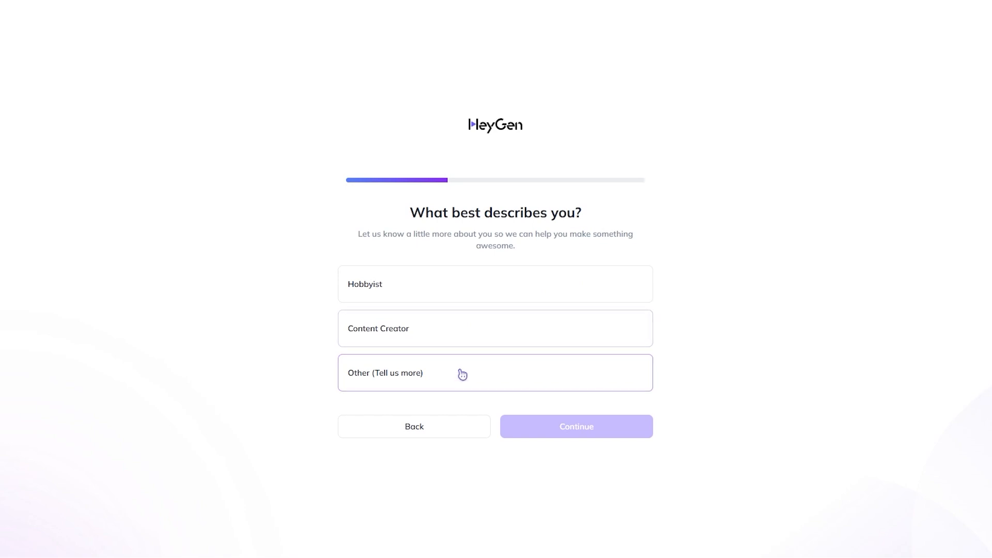
pyautogui.click(476, 292)
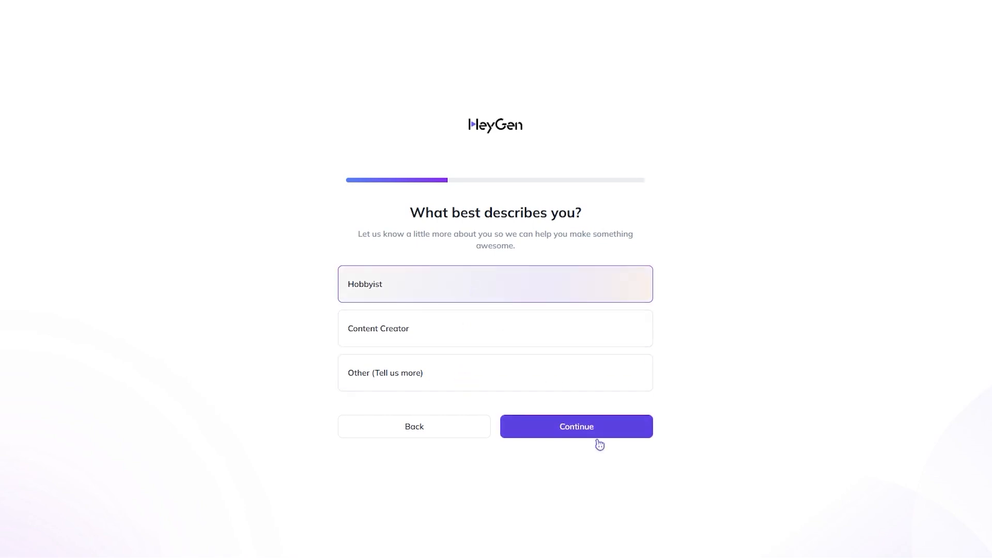
pyautogui.click(585, 427)
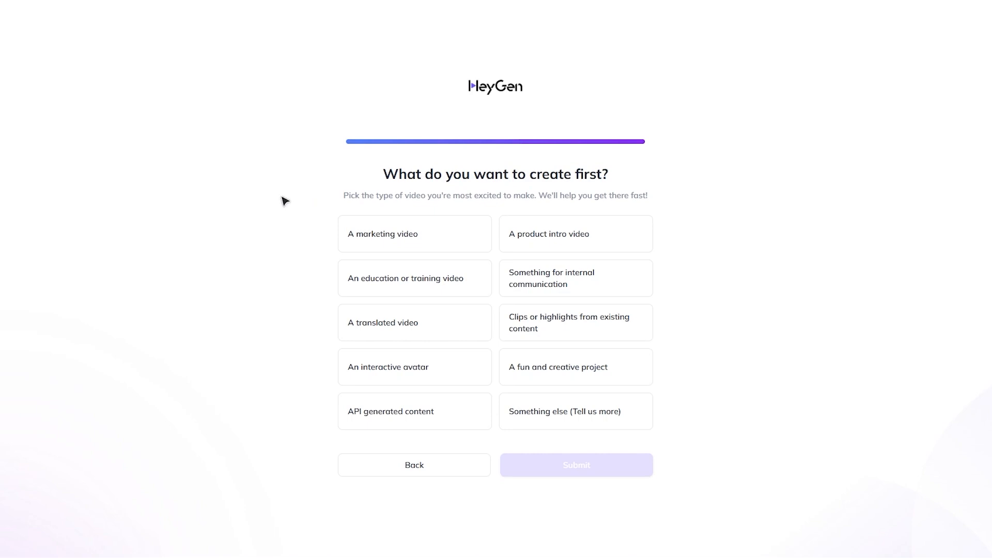
# Step: Pick "An interactive avatar" as the first thing to create and submit the onboarding questionnaire
pyautogui.moveTo(331, 201); pyautogui.dragTo(667, 207)
pyautogui.click(760, 268)
pyautogui.click(459, 368)
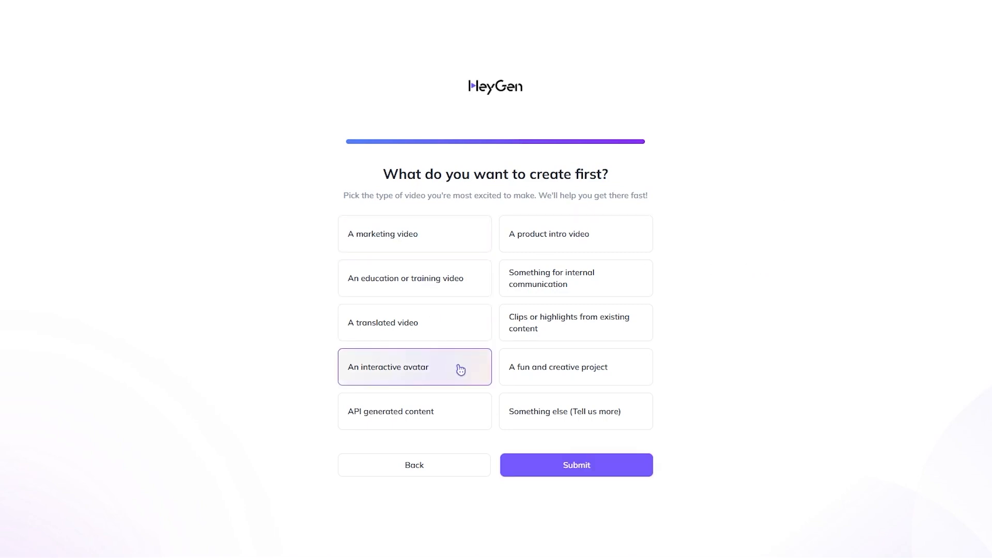
pyautogui.click(564, 466)
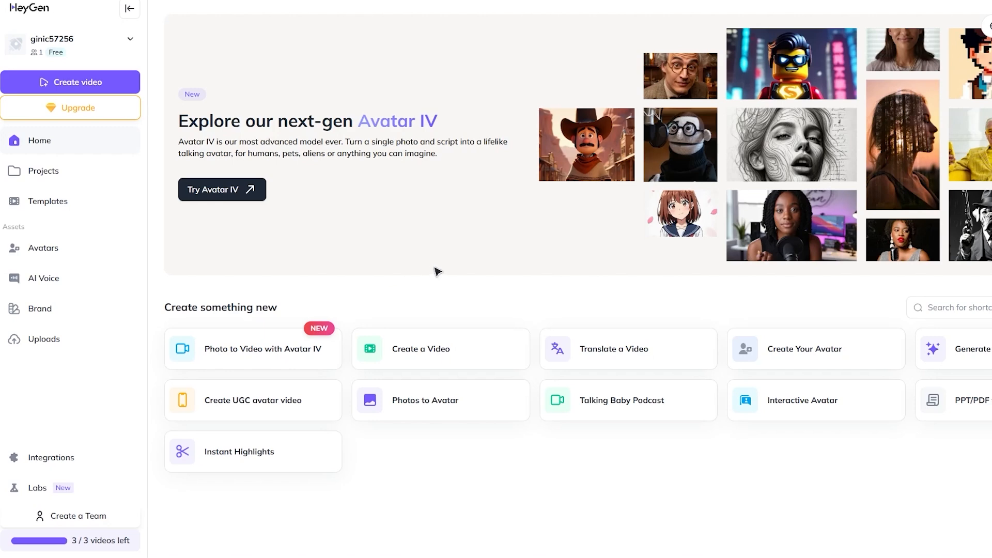
# Step: Create a new portrait video and skip the editor's onboarding walkthrough
pyautogui.click(79, 82)
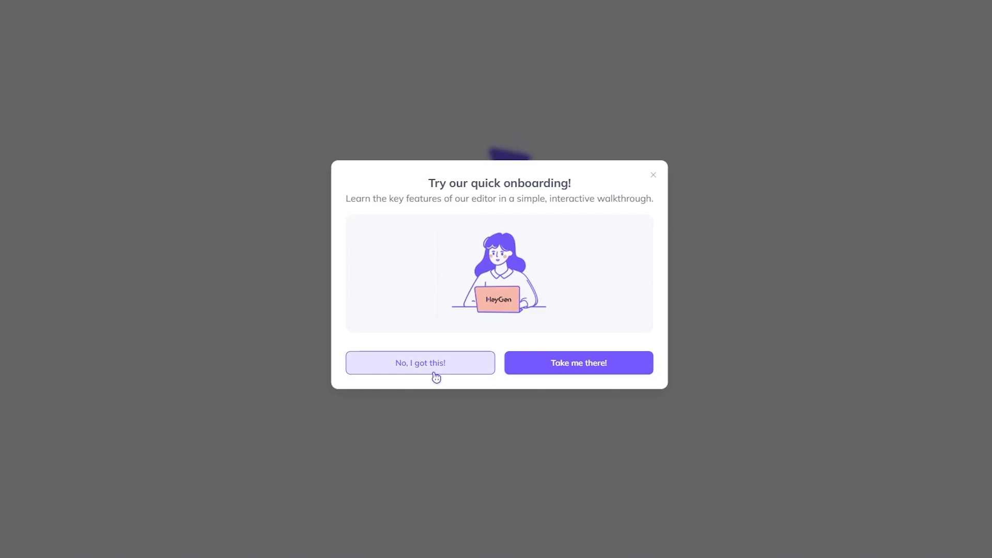
pyautogui.click(440, 371)
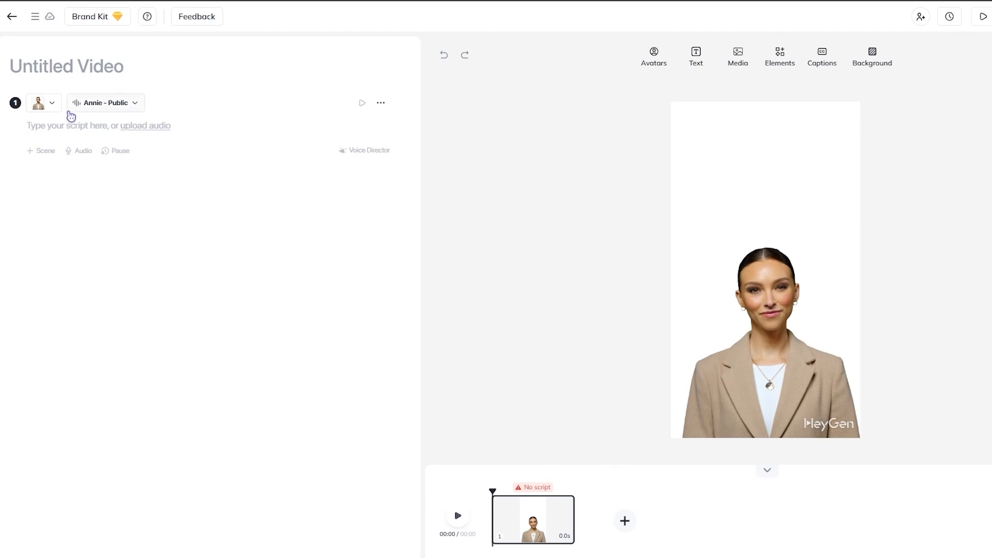
# Step: Change the avatar's look to Annie in Black V neck Shirt and shift her slightly left on the canvas
pyautogui.click(51, 104)
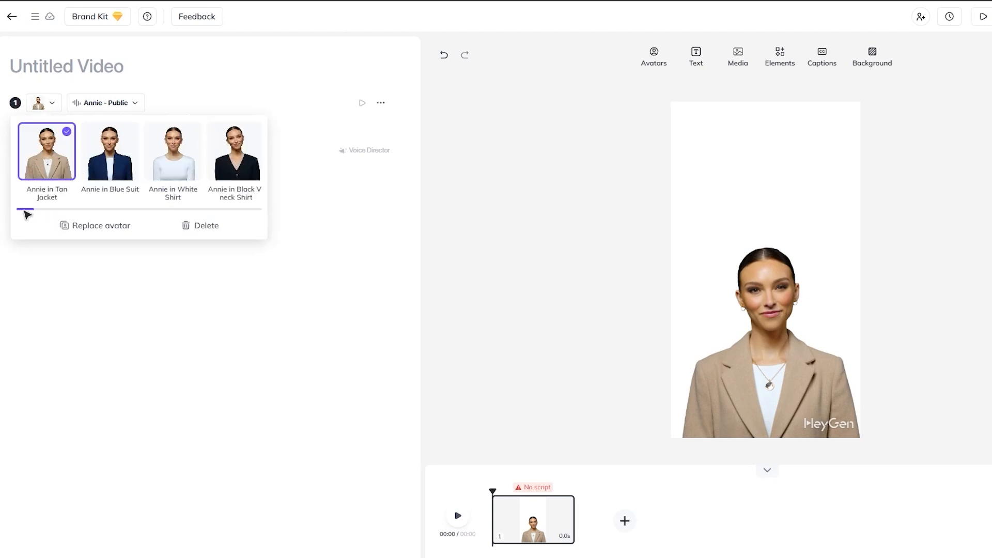
pyautogui.moveTo(26, 215); pyautogui.dragTo(88, 210)
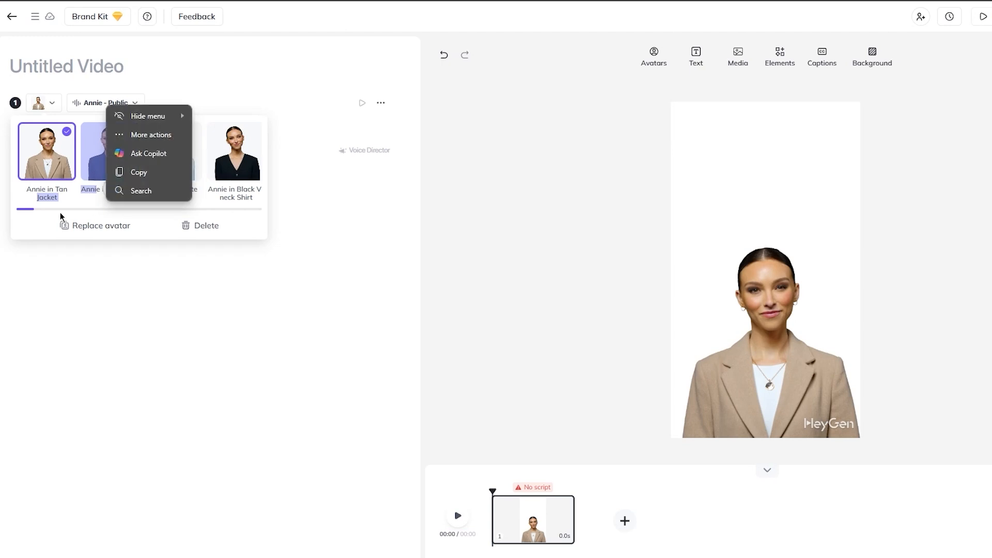
pyautogui.click(29, 205)
pyautogui.doubleClick(28, 208)
pyautogui.click(27, 213)
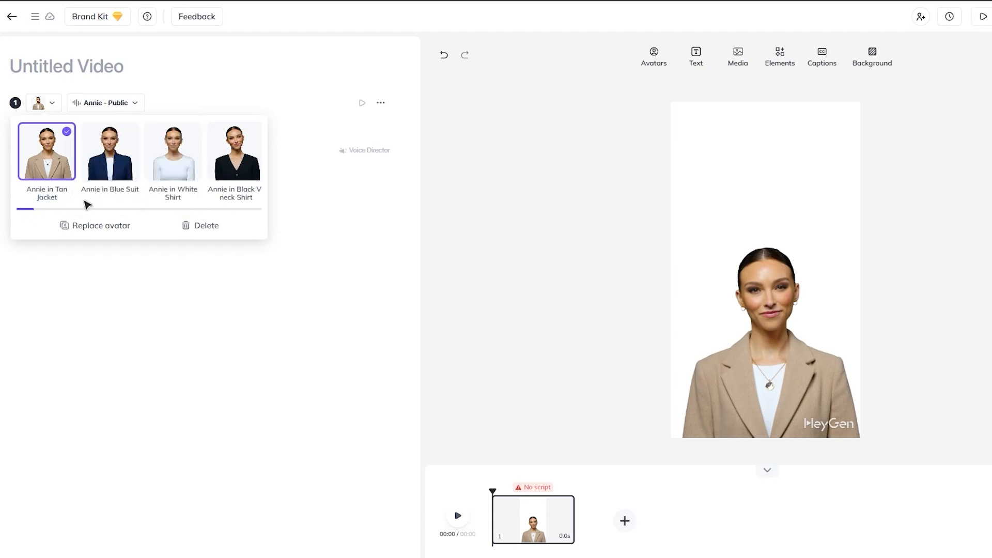
pyautogui.click(229, 169)
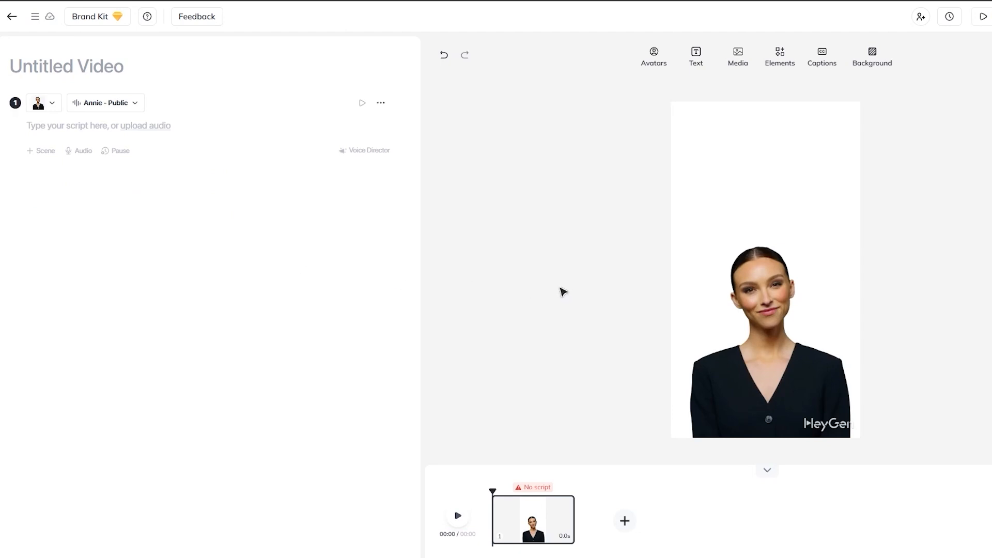
pyautogui.moveTo(746, 378)
pyautogui.mouseDown()
pyautogui.moveTo(733, 376)
pyautogui.moveTo(744, 377)
pyautogui.mouseUp()
pyautogui.click(946, 370)
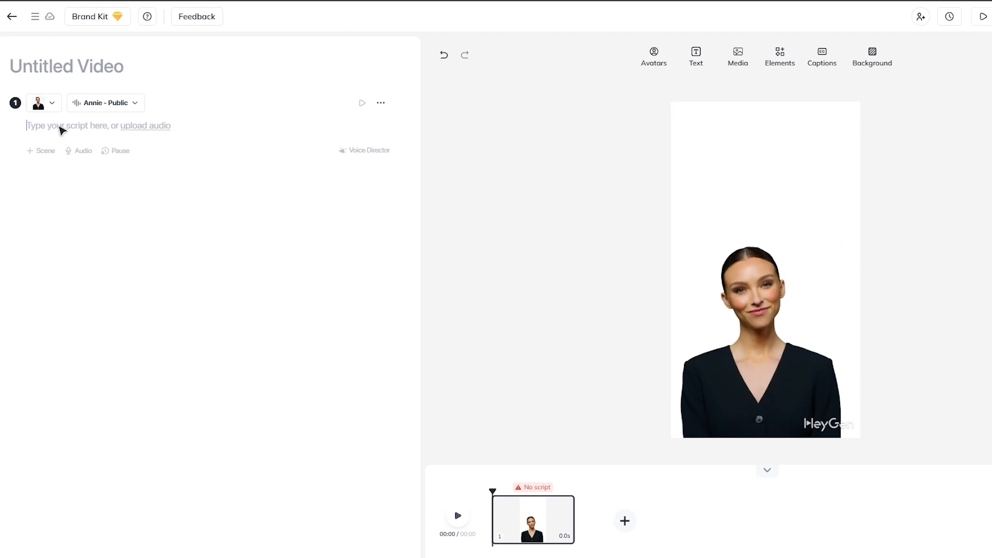
# Step: Write the scene's script as "Hi, today i will be talking to you about quantum mechanics"
pyautogui.write('Hi, today i will b')
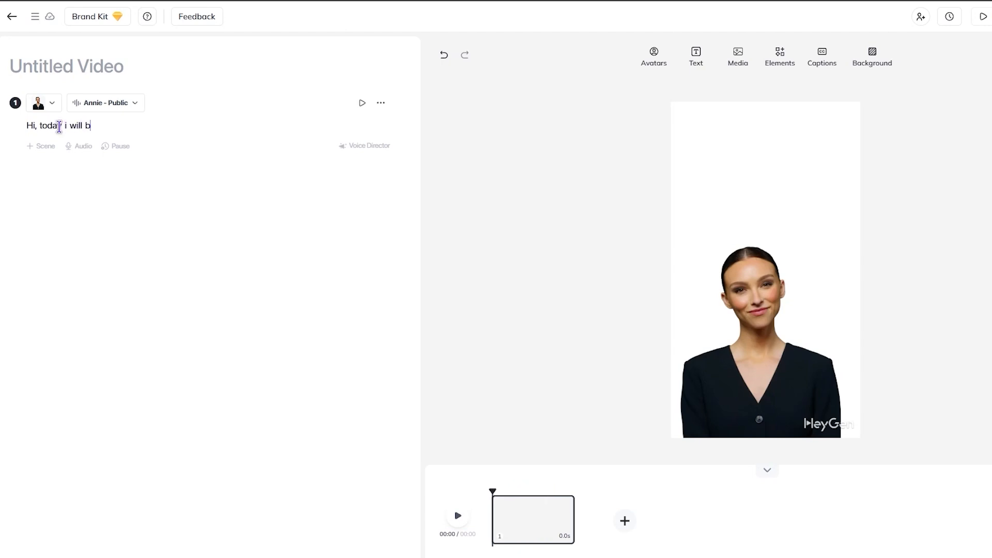
pyautogui.write('e talking to you about qu')
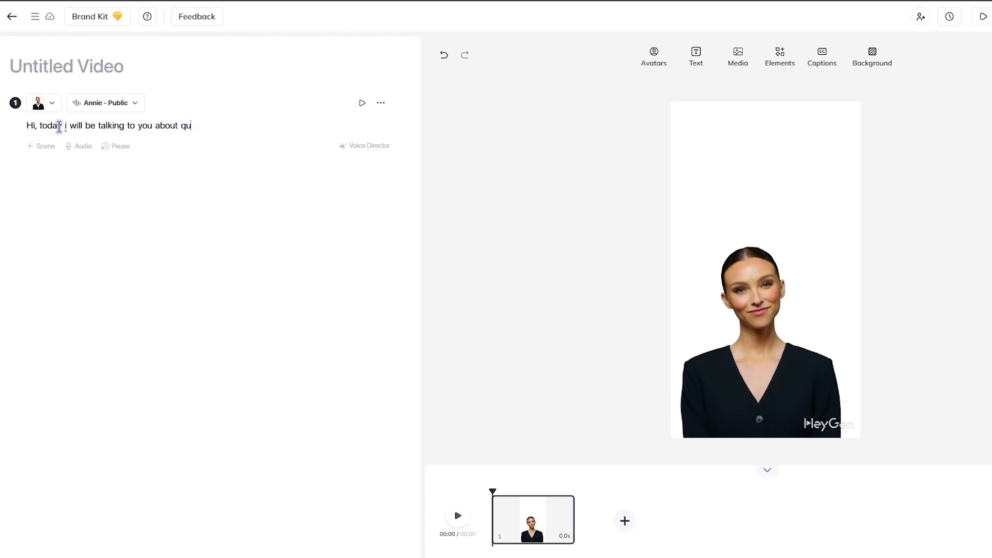
pyautogui.write('antum mechanics')
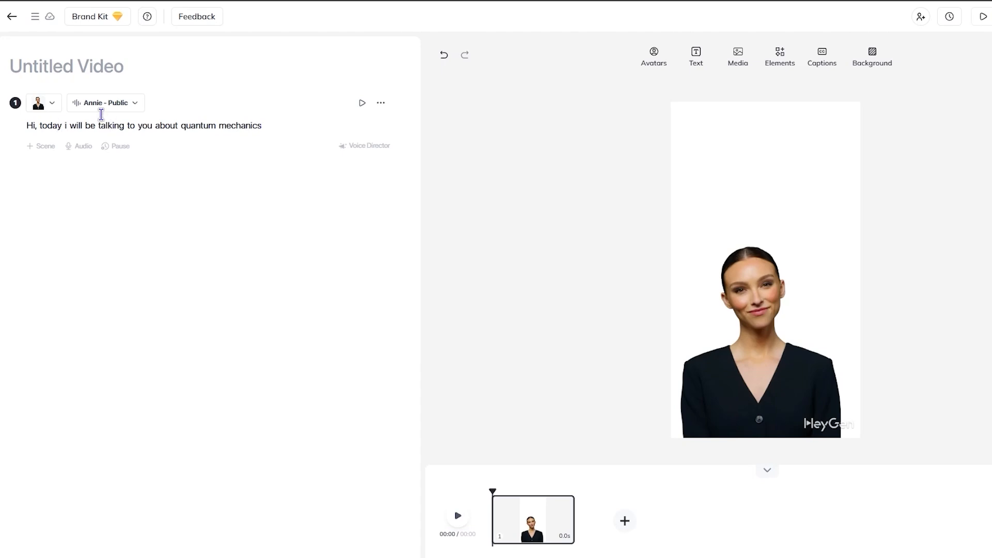
# Step: Review the voices offered for the Annie avatar without choosing a different one
pyautogui.click(117, 103)
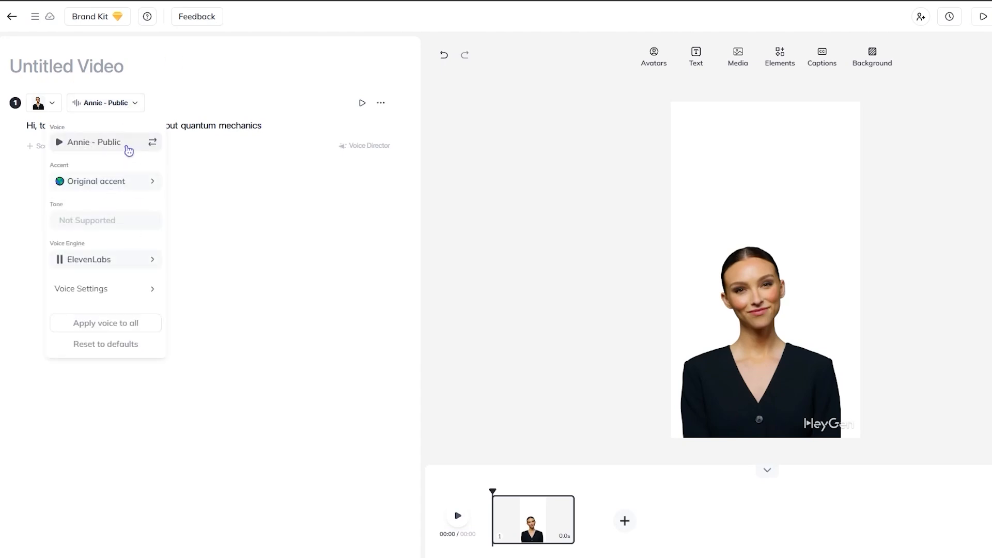
pyautogui.click(128, 147)
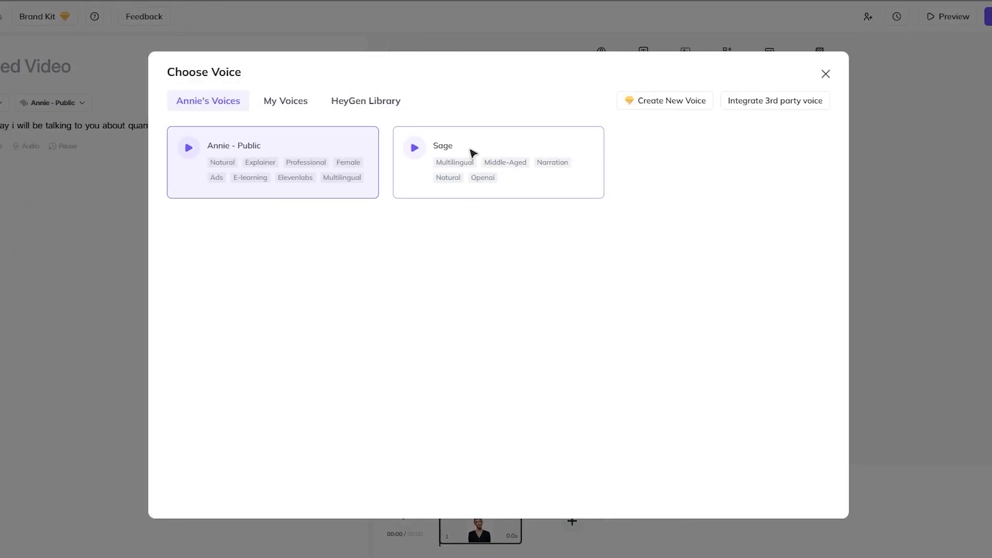
pyautogui.click(824, 78)
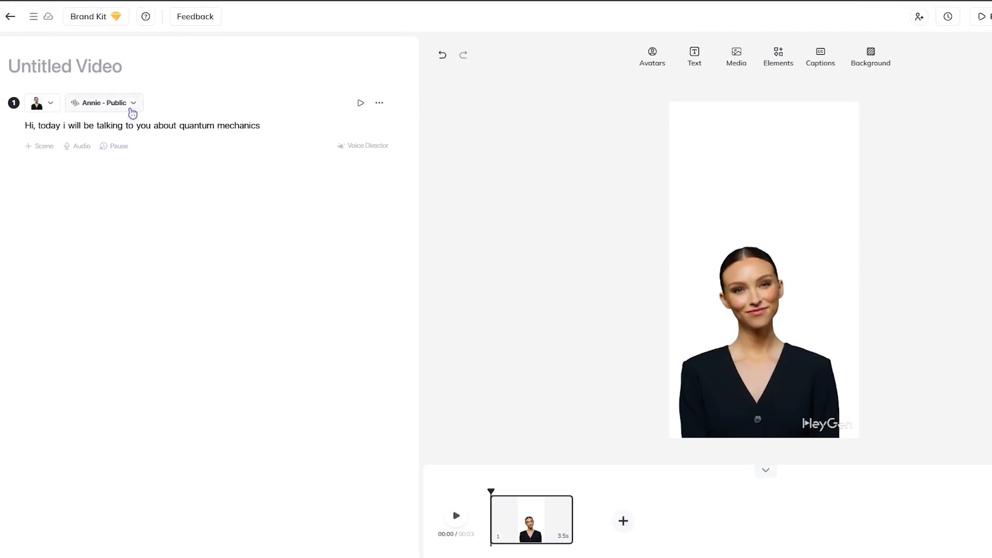
# Step: Set the Annie voice's accent to English (Australia) and choose ElevenLabs as its voice engine
pyautogui.click(132, 107)
pyautogui.click(127, 181)
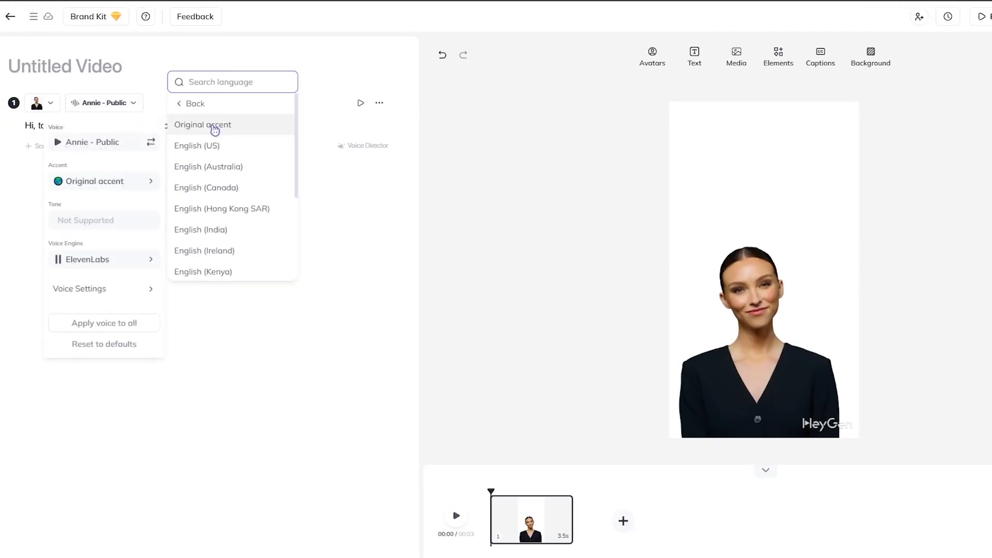
pyautogui.click(252, 171)
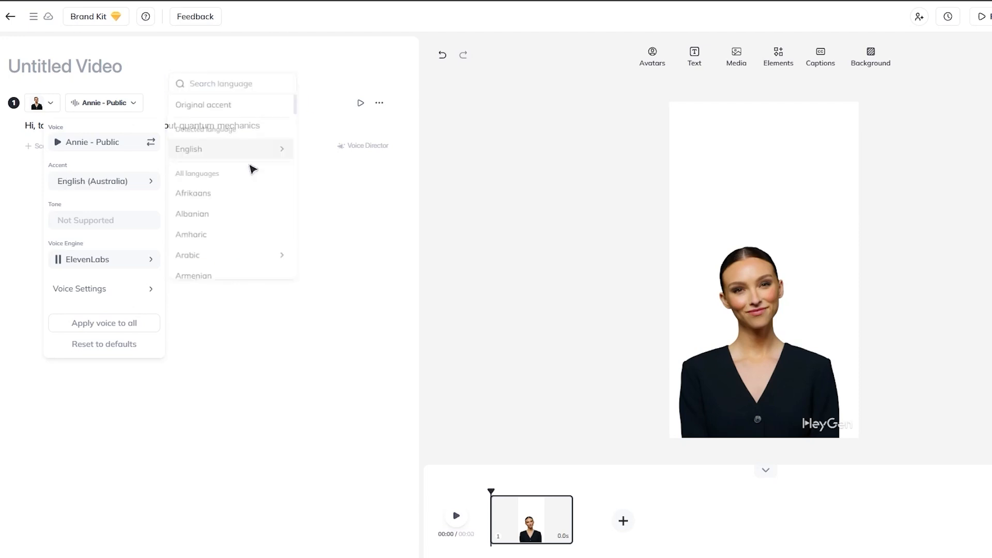
pyautogui.click(145, 260)
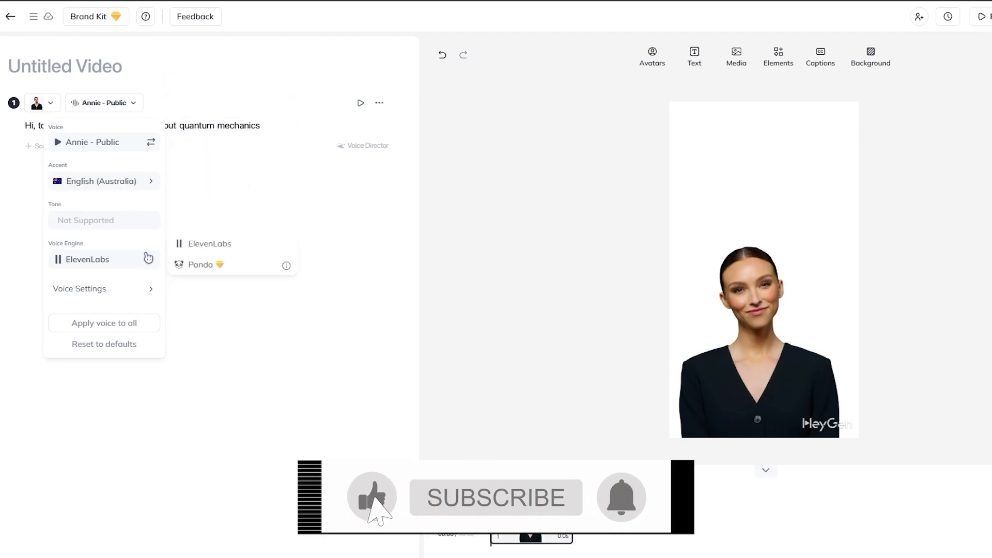
pyautogui.click(244, 248)
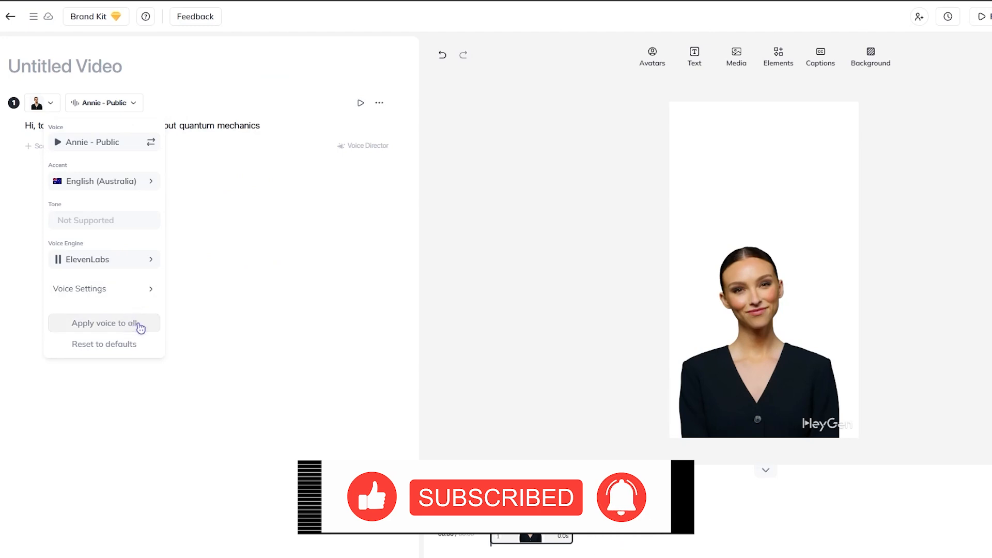
pyautogui.click(188, 316)
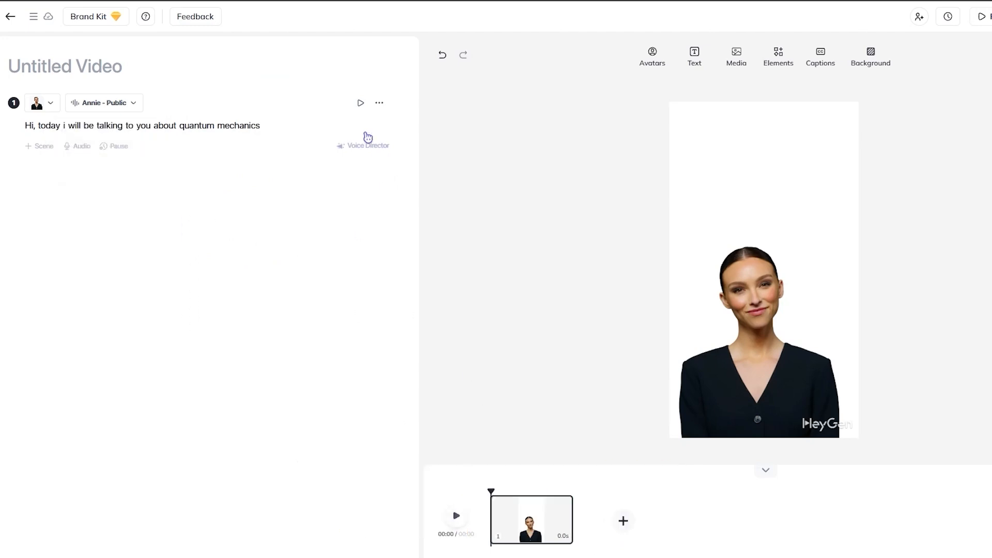
# Step: Play back the script's narration and the scene to check how the voice sounds
pyautogui.click(361, 103)
pyautogui.click(361, 106)
pyautogui.click(458, 516)
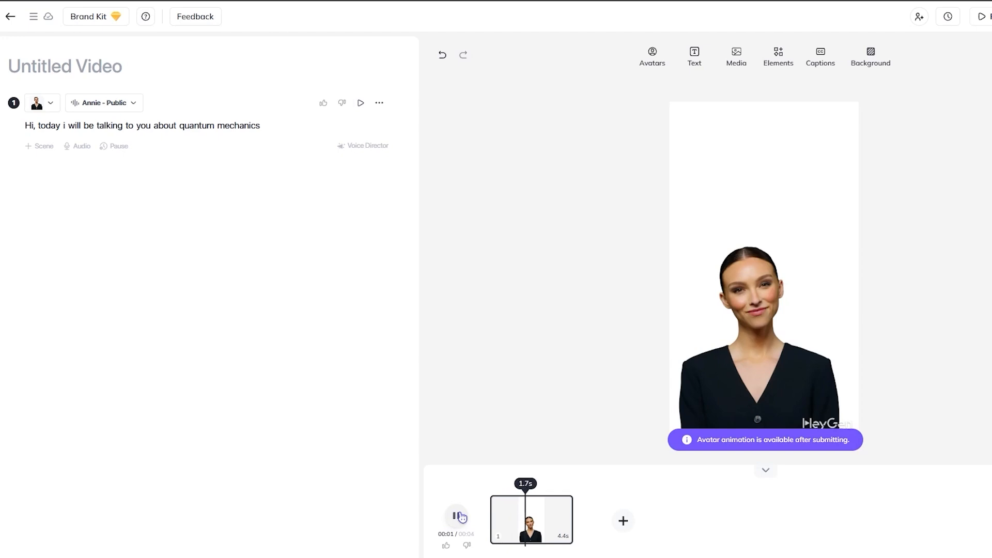
pyautogui.click(460, 516)
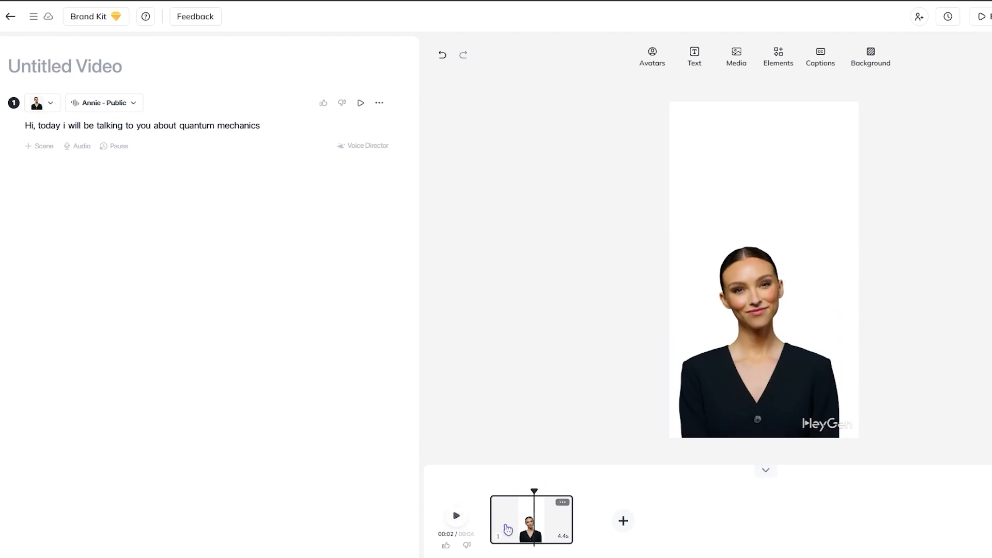
pyautogui.click(363, 105)
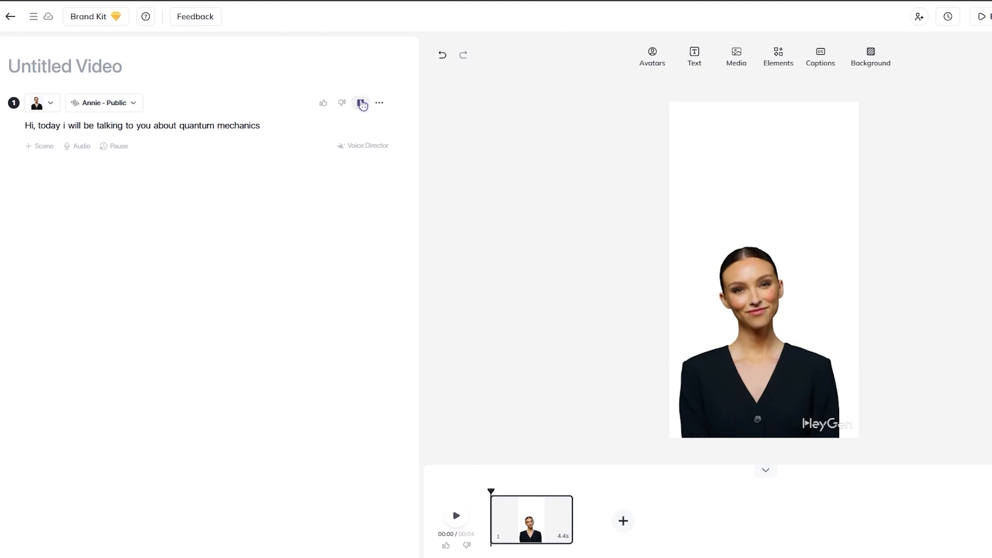
pyautogui.click(363, 103)
# Step: Enlarge the avatar so she fills the width of the portrait canvas and recentre her
pyautogui.moveTo(753, 312); pyautogui.dragTo(763, 317)
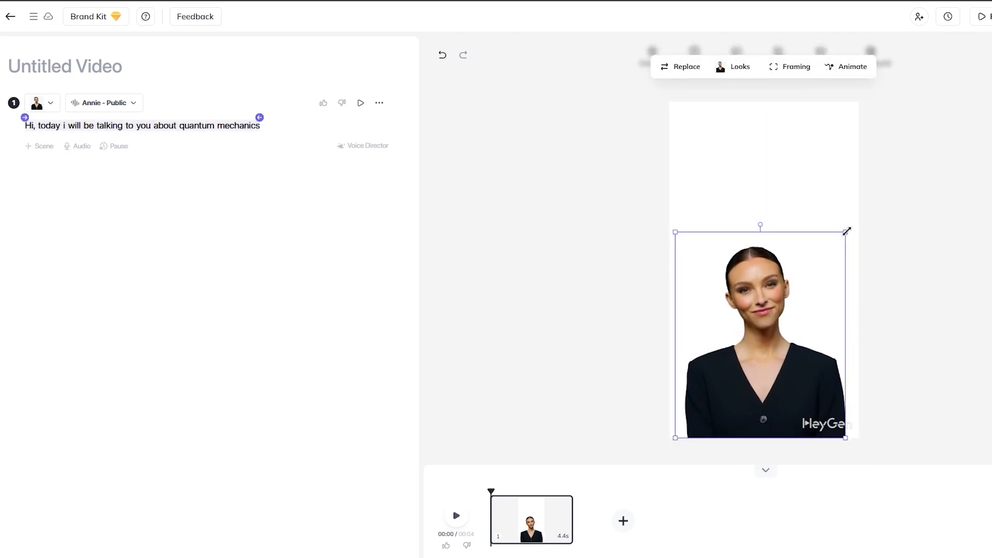
pyautogui.moveTo(846, 232); pyautogui.dragTo(889, 162)
pyautogui.moveTo(798, 265); pyautogui.dragTo(766, 266)
pyautogui.click(920, 265)
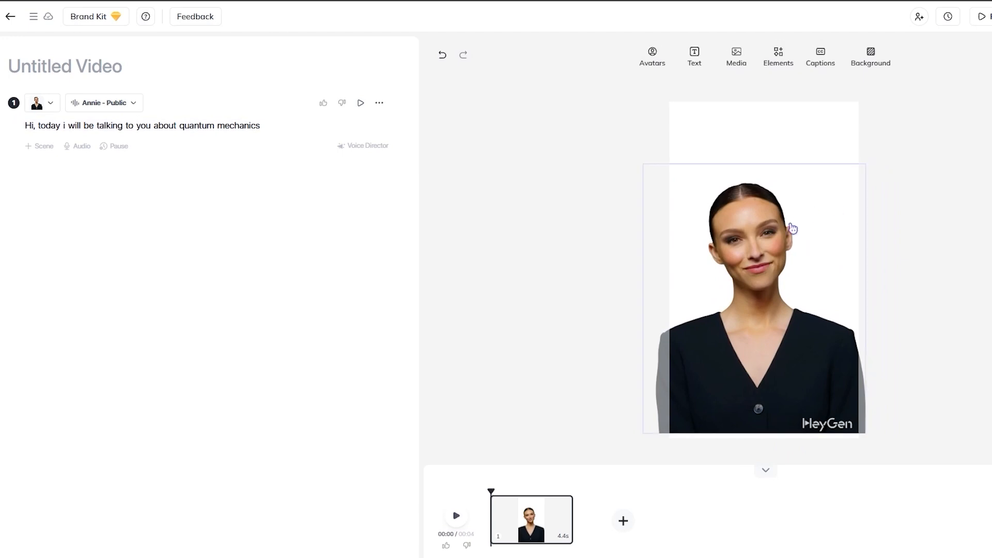
# Step: Browse the recommended avatars in the avatar library without replacing the current one
pyautogui.click(659, 61)
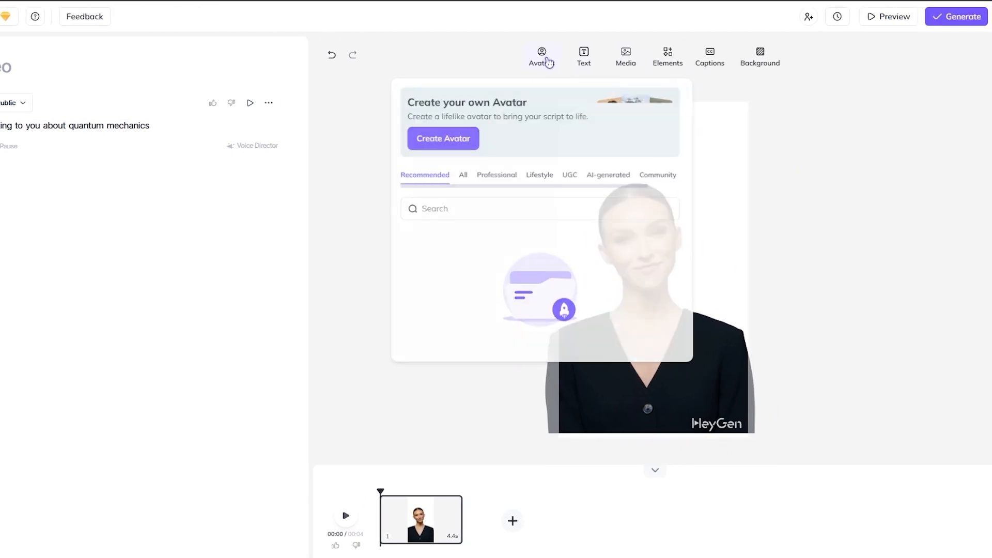
pyautogui.scroll(-5, 540, 289)
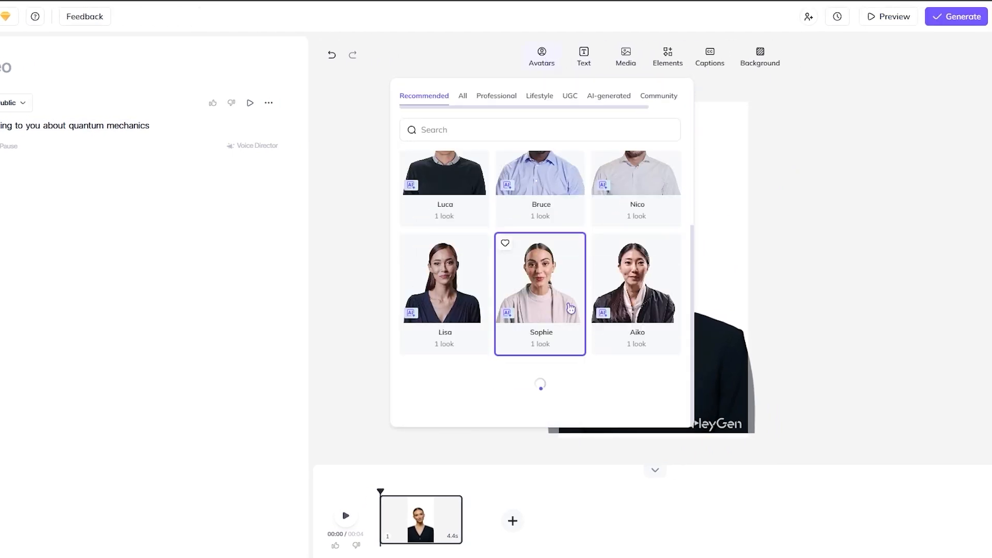
pyautogui.click(844, 232)
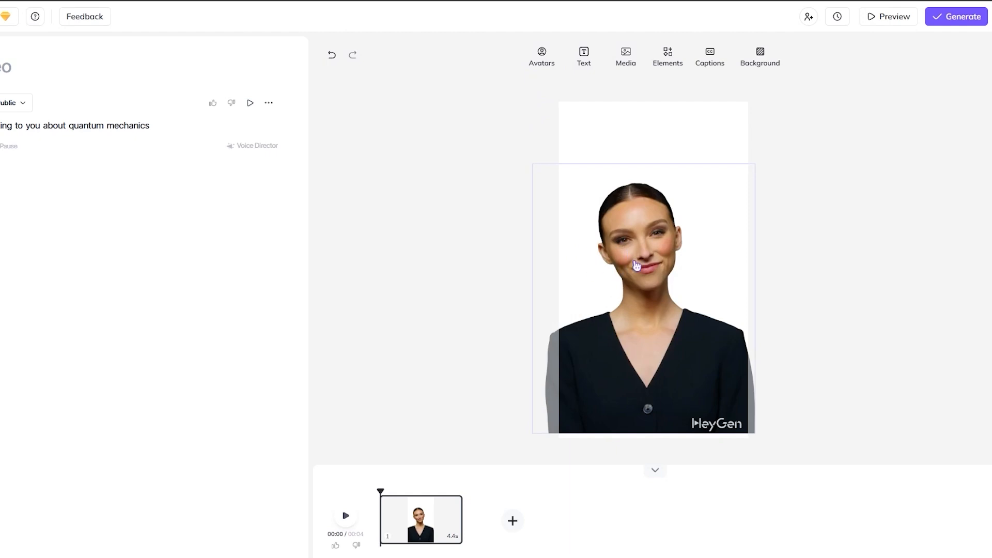
pyautogui.click(542, 56)
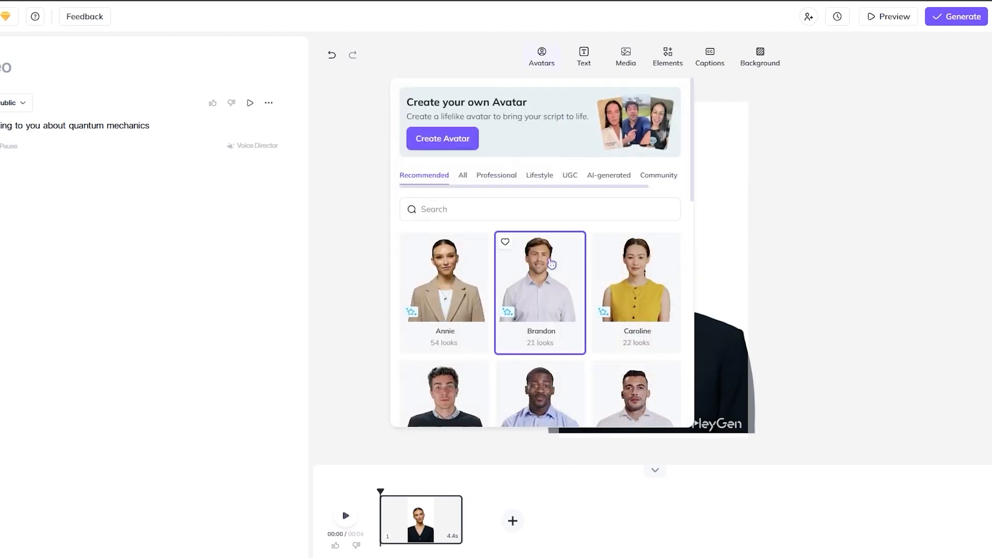
pyautogui.click(814, 187)
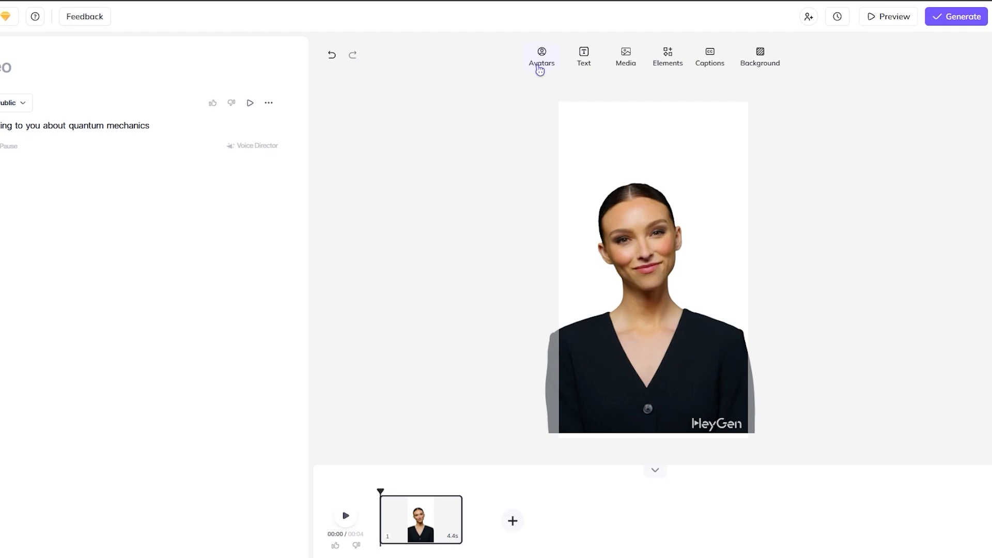
# Step: Insert the stock image of the arched library hall and set it as the scene's background
pyautogui.click(626, 56)
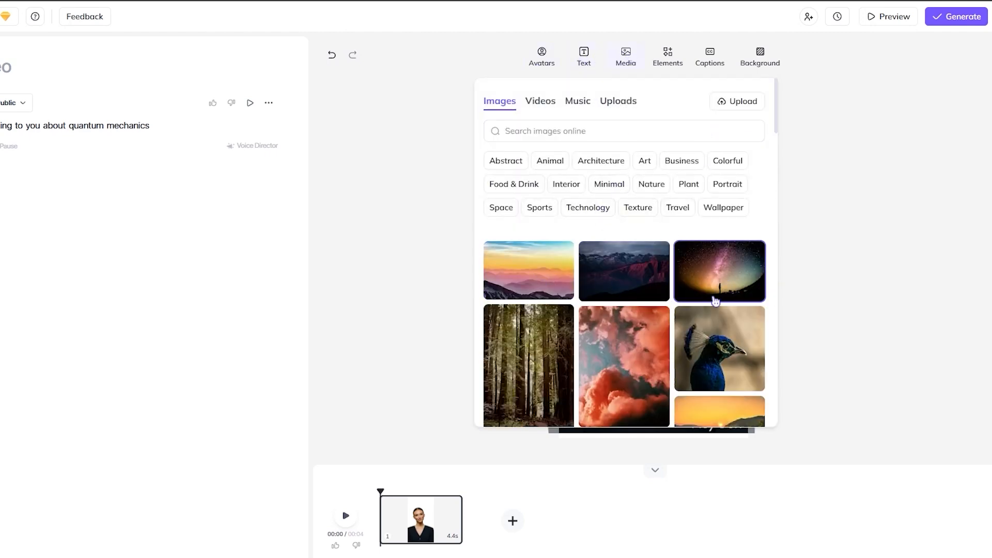
pyautogui.scroll(-1, 644, 325)
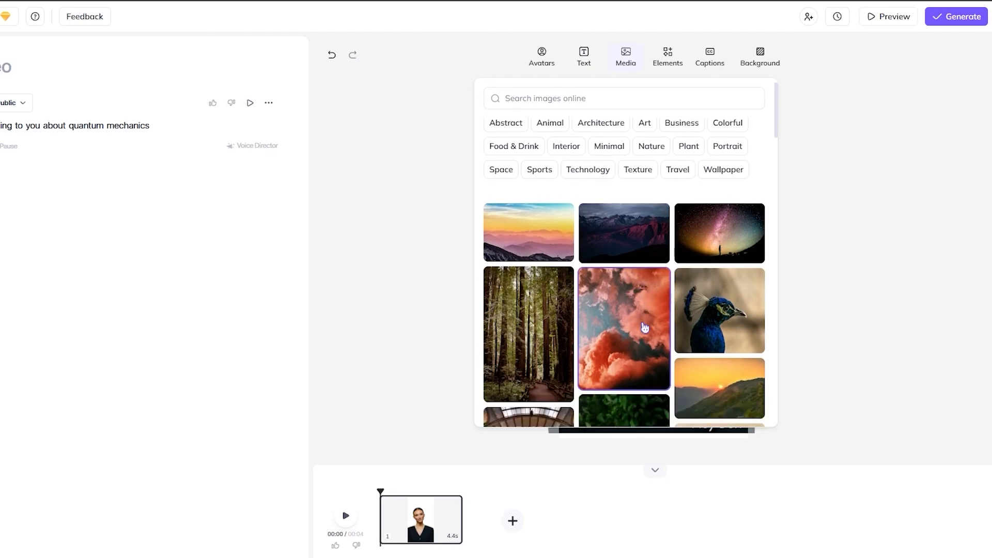
pyautogui.scroll(-3, 644, 316)
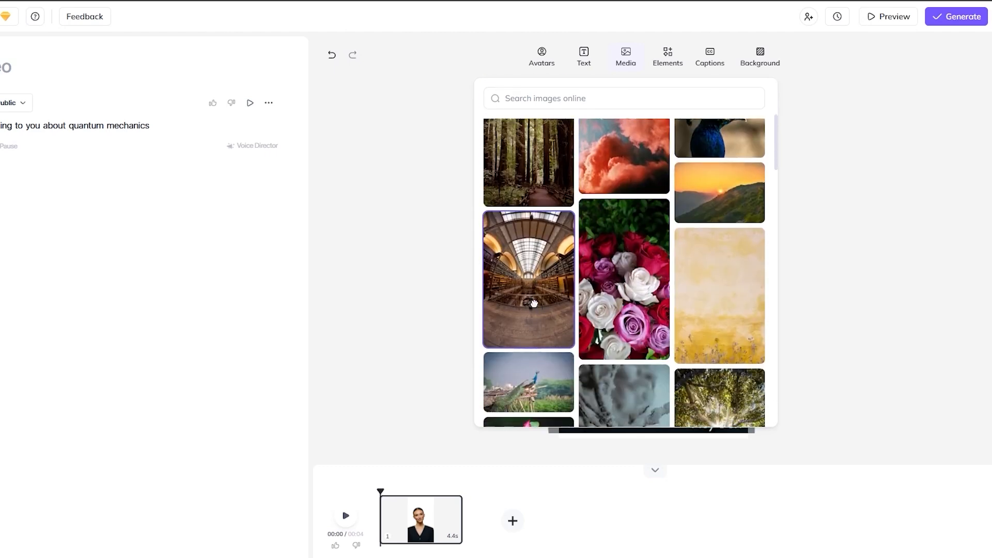
pyautogui.click(534, 304)
pyautogui.rightClick(664, 260)
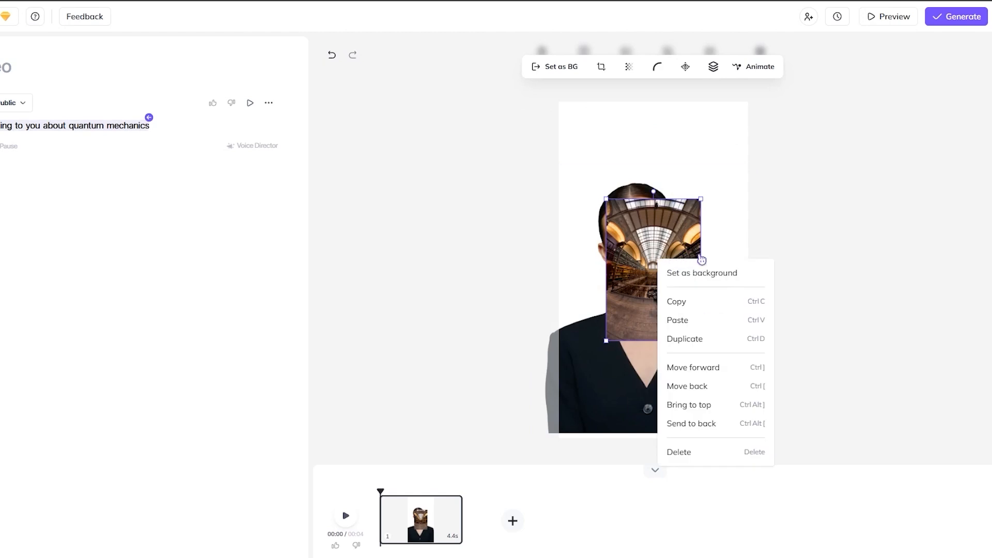
pyautogui.click(701, 274)
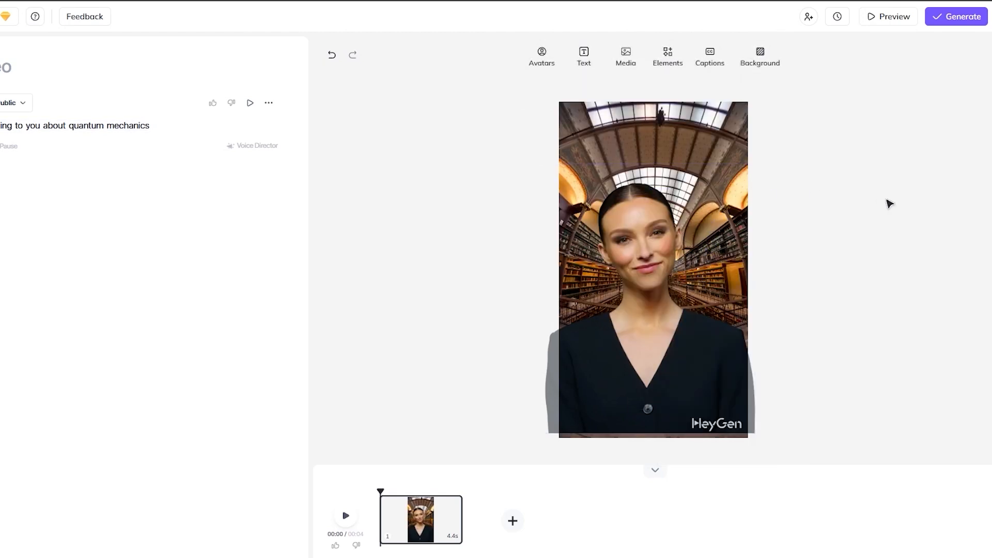
# Step: Move the avatar lower and slightly right so her body extends past the canvas's lower edge
pyautogui.click(691, 359)
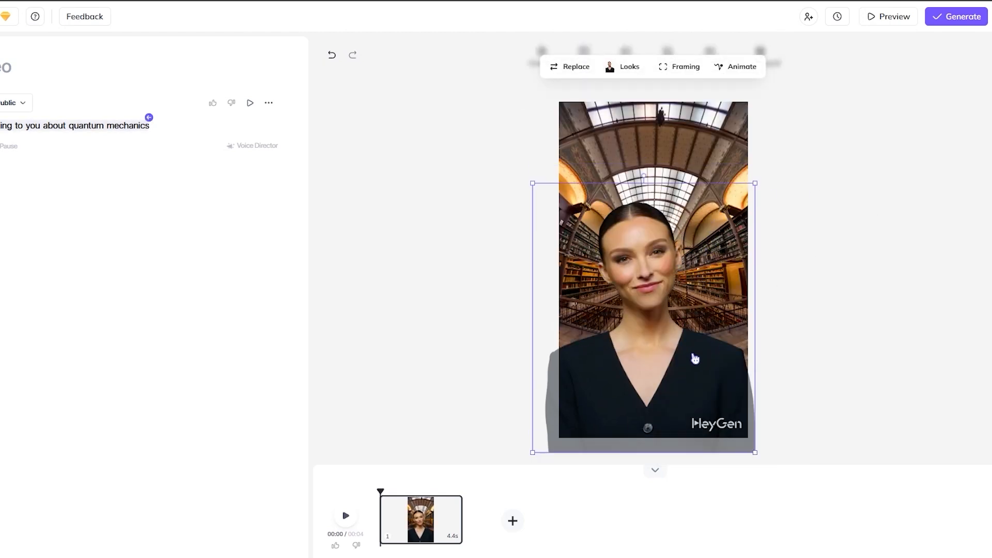
pyautogui.click(822, 321)
pyautogui.click(659, 369)
pyautogui.moveTo(659, 368); pyautogui.dragTo(656, 370)
pyautogui.click(930, 331)
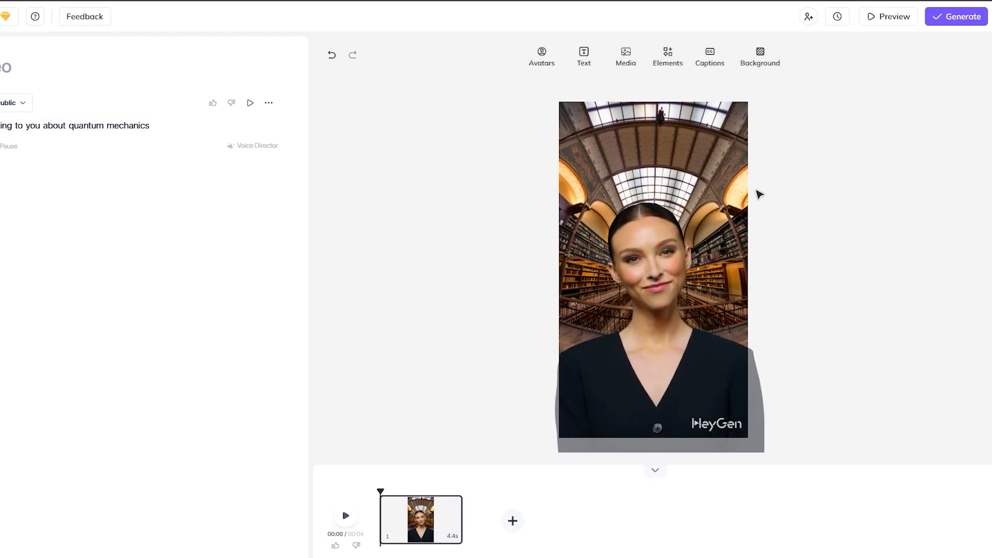
# Step: Browse the shapes, frames, stickers and icons in the element library without adding any to the scene
pyautogui.click(673, 53)
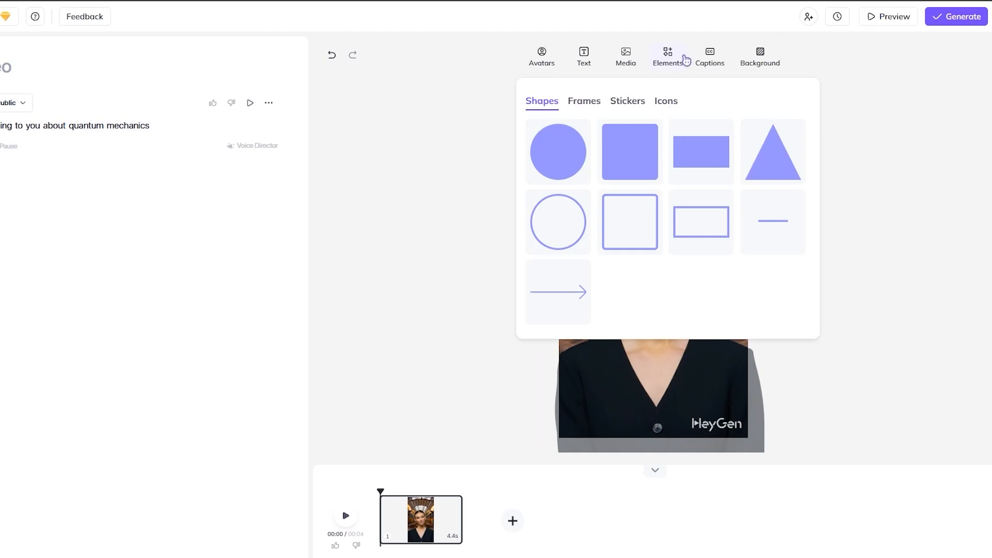
pyautogui.click(590, 104)
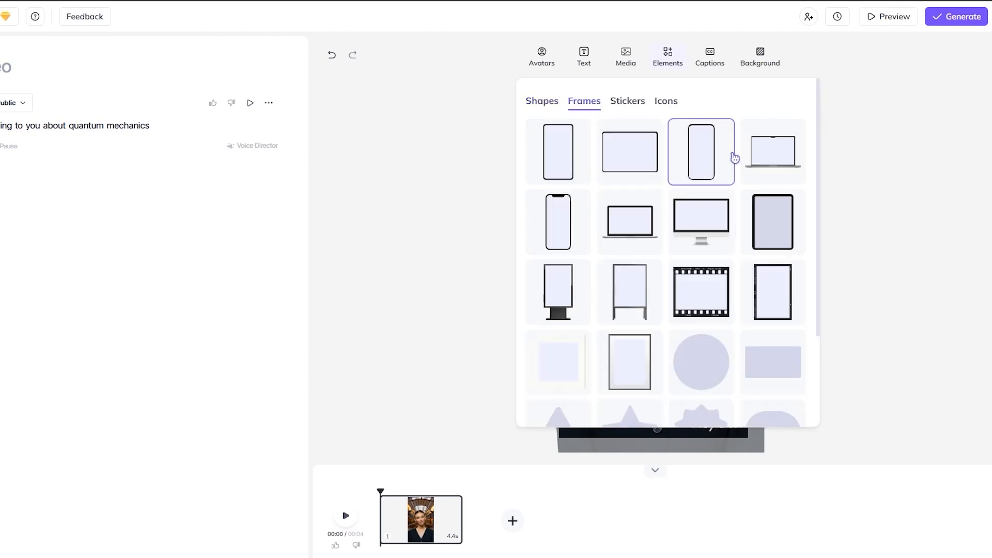
pyautogui.click(636, 106)
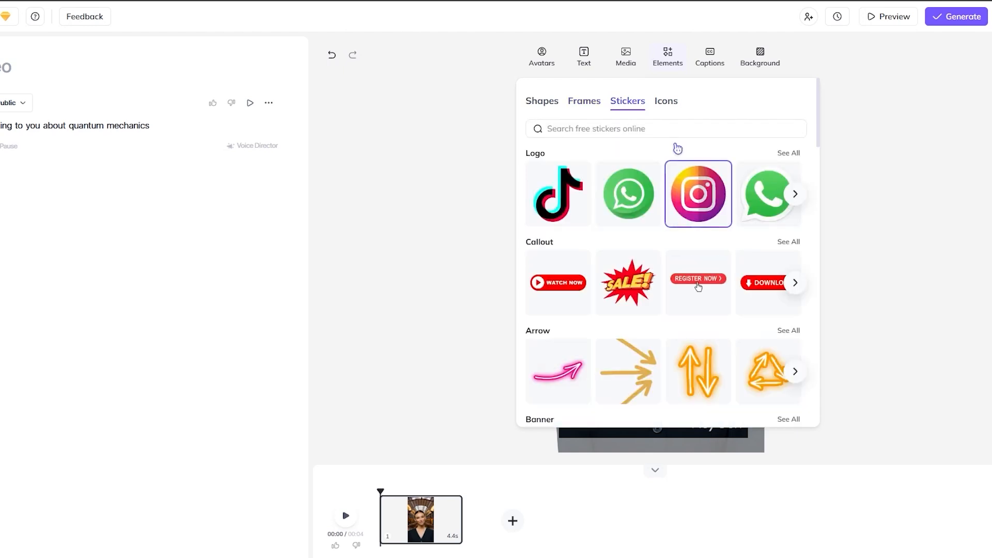
pyautogui.click(673, 109)
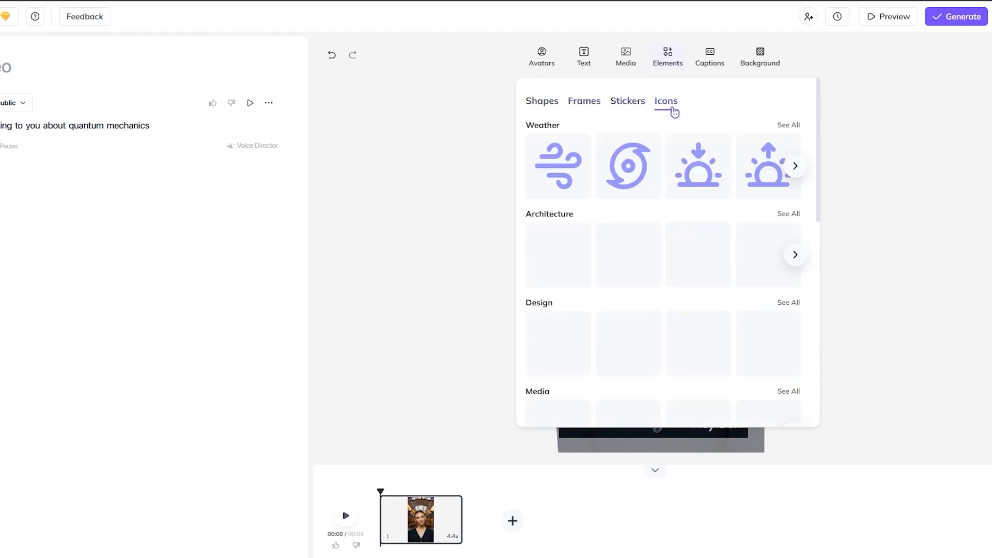
pyautogui.click(928, 121)
# Step: Add captions to the scene in the single-word style with white text on a purple highlight
pyautogui.click(708, 59)
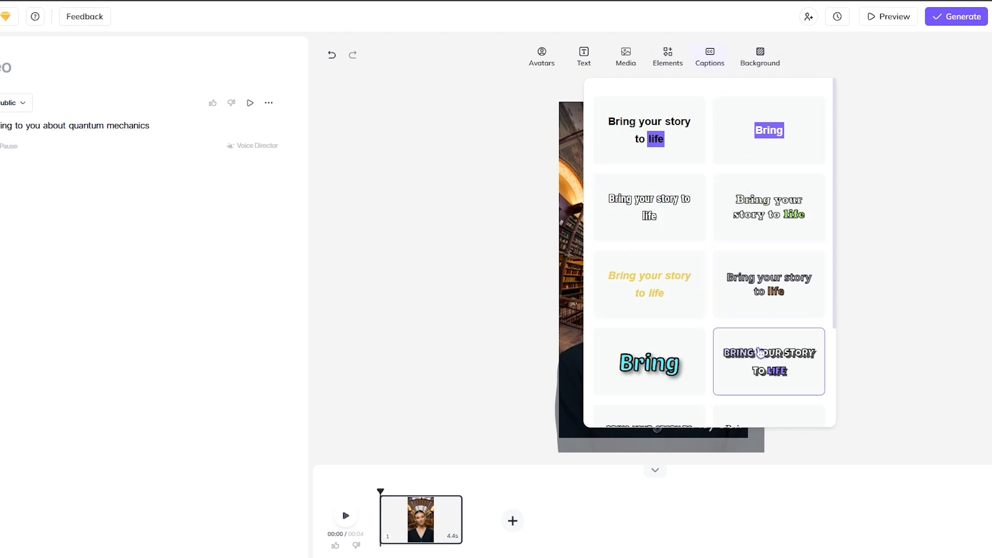
pyautogui.scroll(-3, 760, 353)
pyautogui.scroll(3, 749, 259)
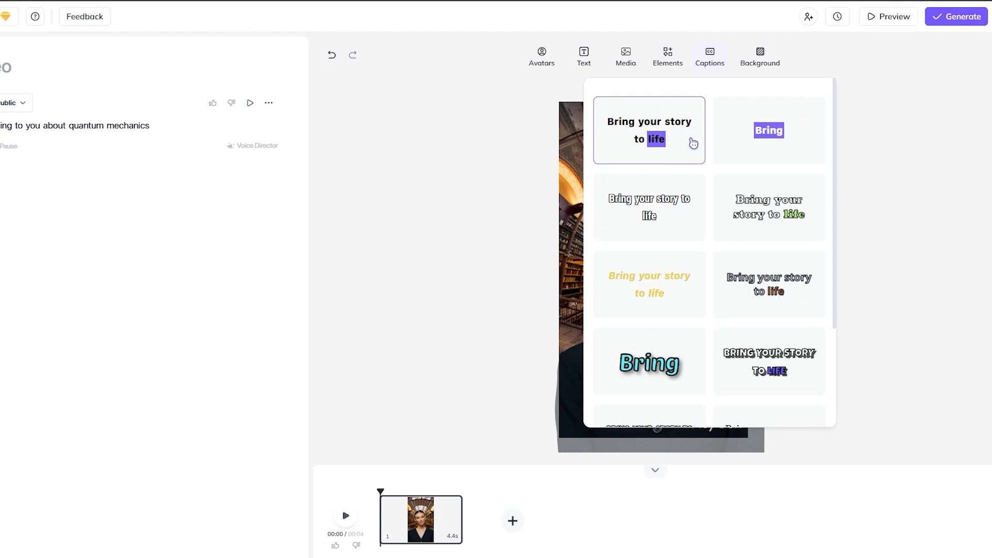
pyautogui.click(781, 138)
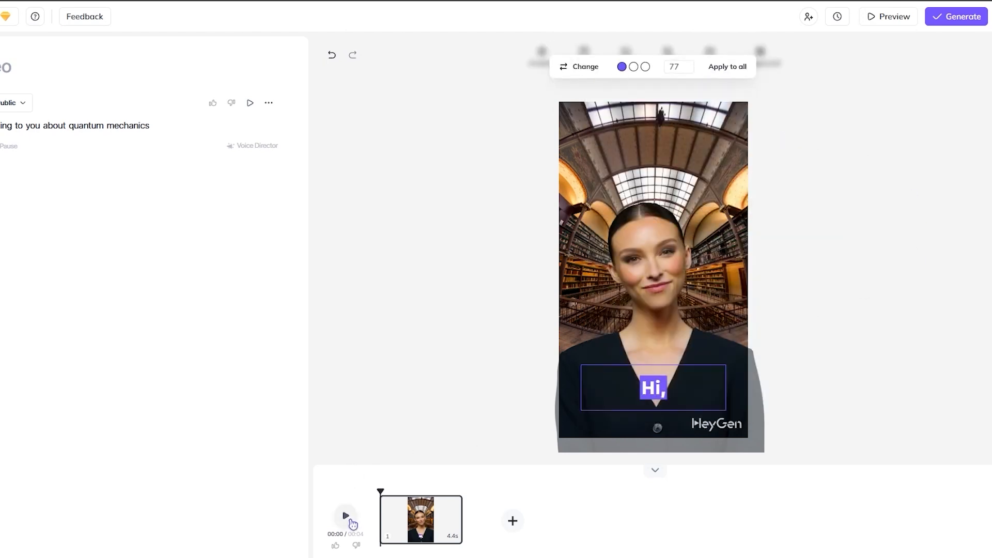
# Step: Play the captioned scene in the editor and view its draft preview
pyautogui.click(351, 522)
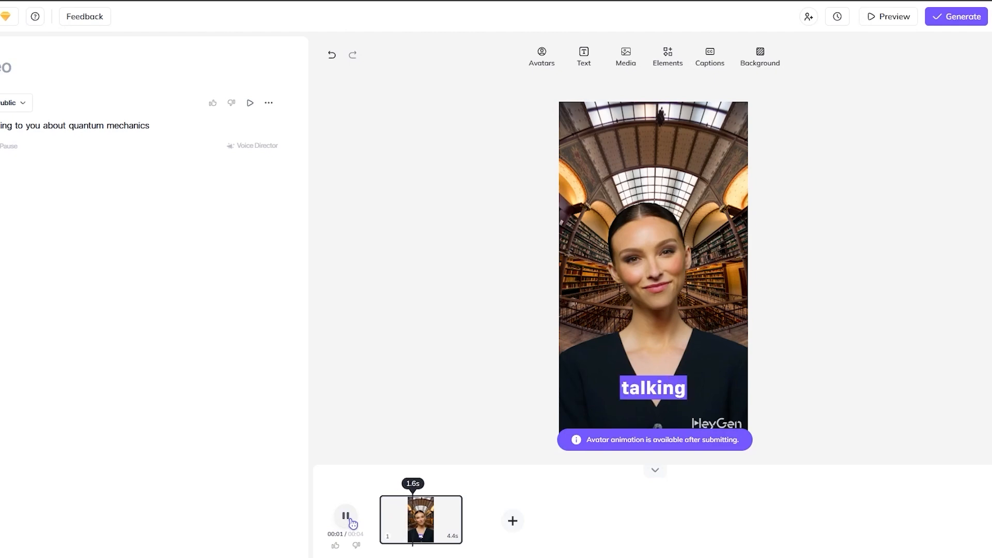
pyautogui.click(347, 522)
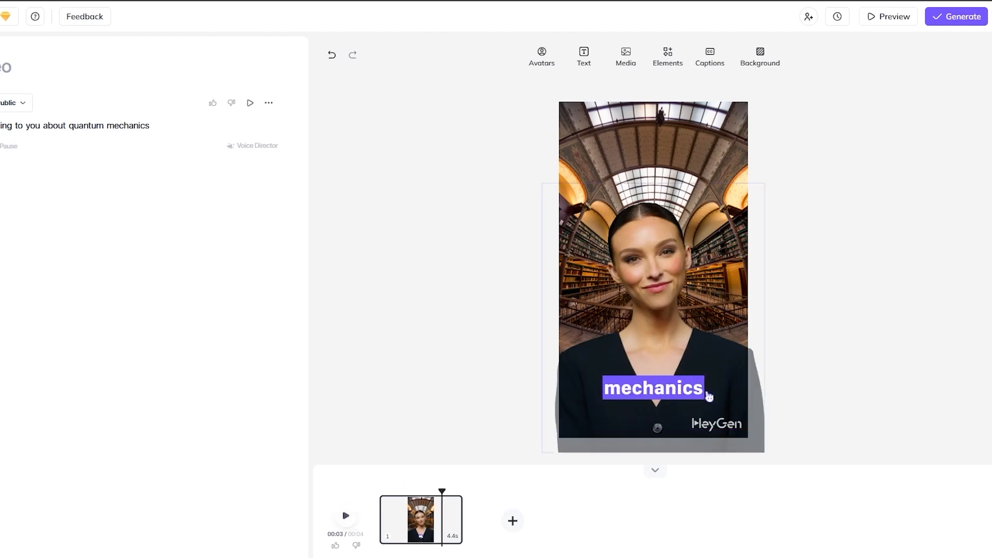
pyautogui.click(760, 56)
pyautogui.click(938, 109)
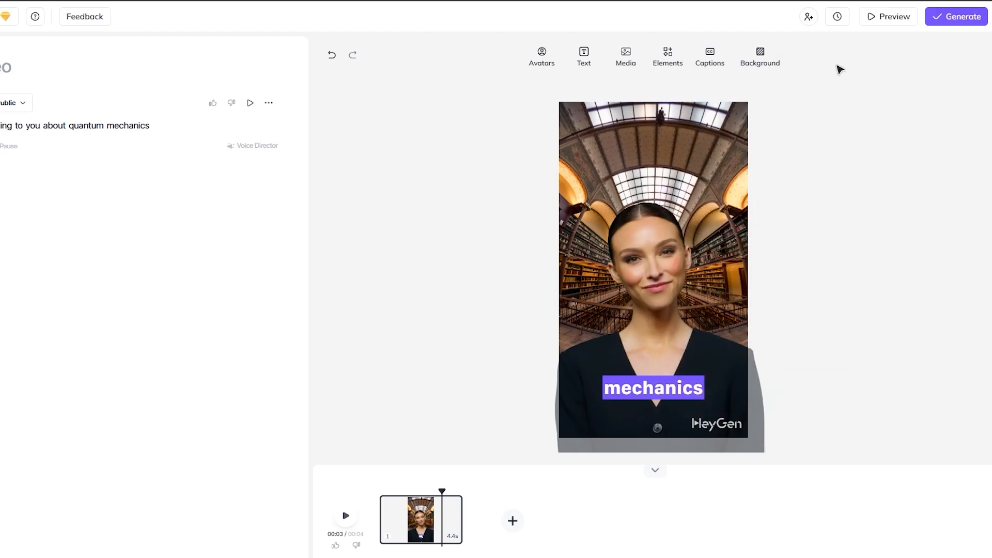
pyautogui.click(886, 18)
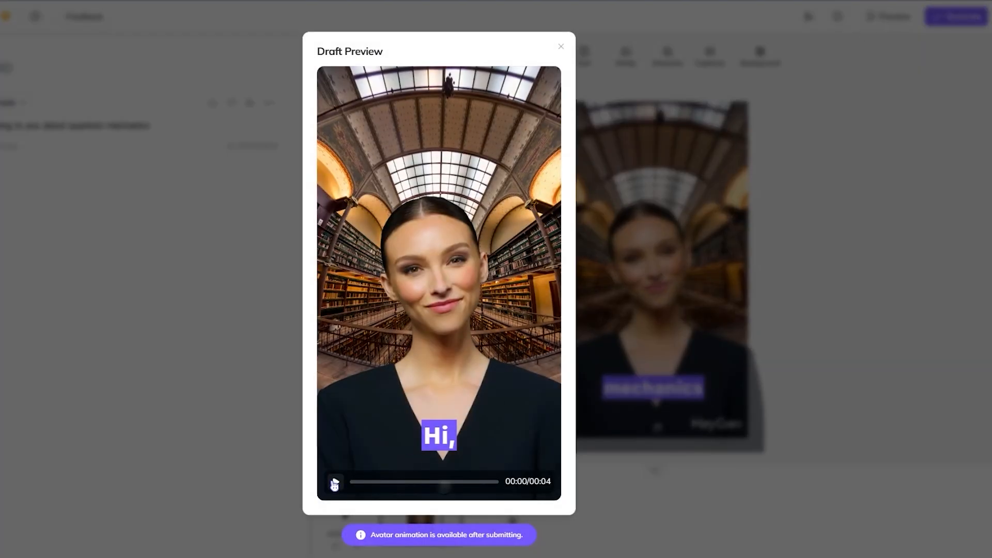
pyautogui.click(598, 327)
# Step: Submit the video for generation at 720p into the My Videos folder and dismiss the feedback survey
pyautogui.click(946, 21)
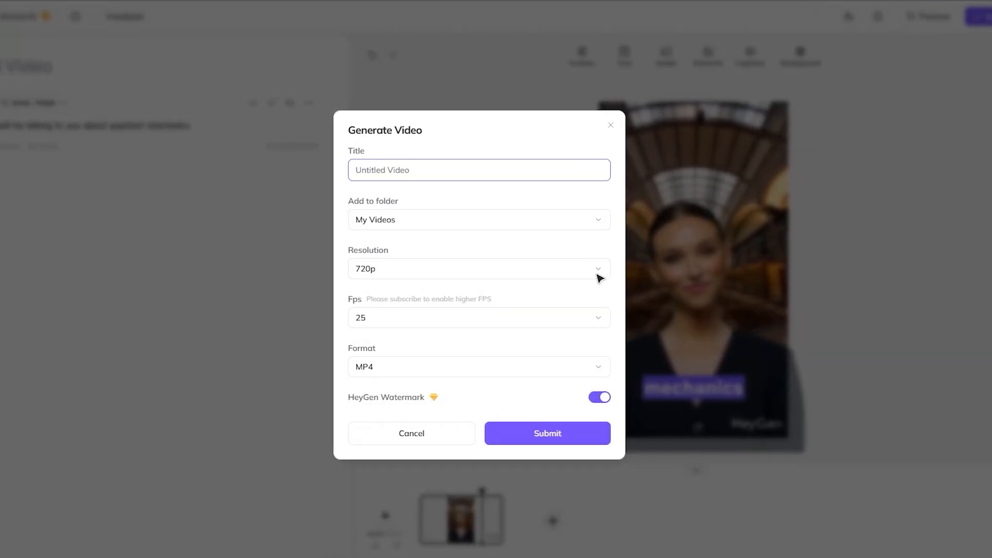
pyautogui.click(391, 220)
pyautogui.click(447, 246)
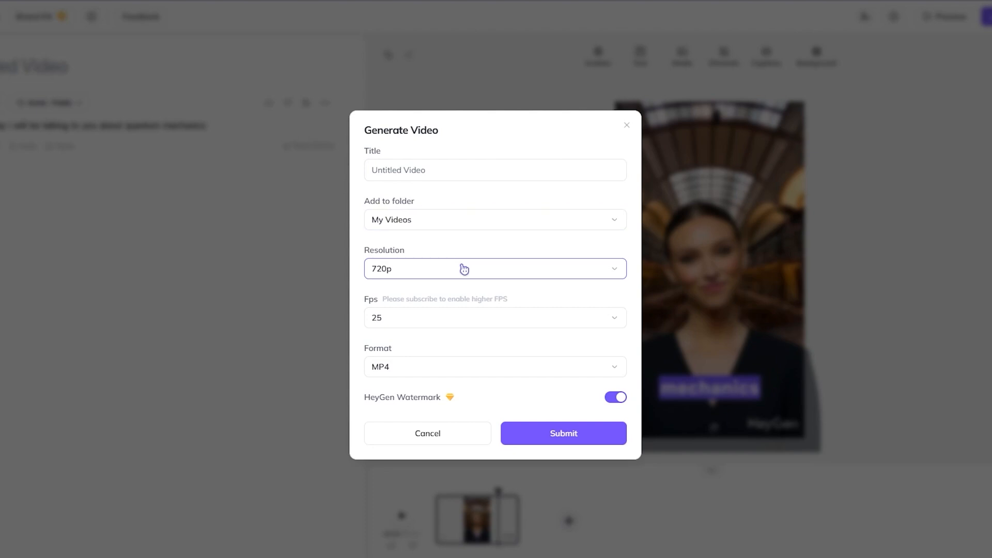
pyautogui.click(462, 268)
pyautogui.click(463, 269)
pyautogui.click(464, 269)
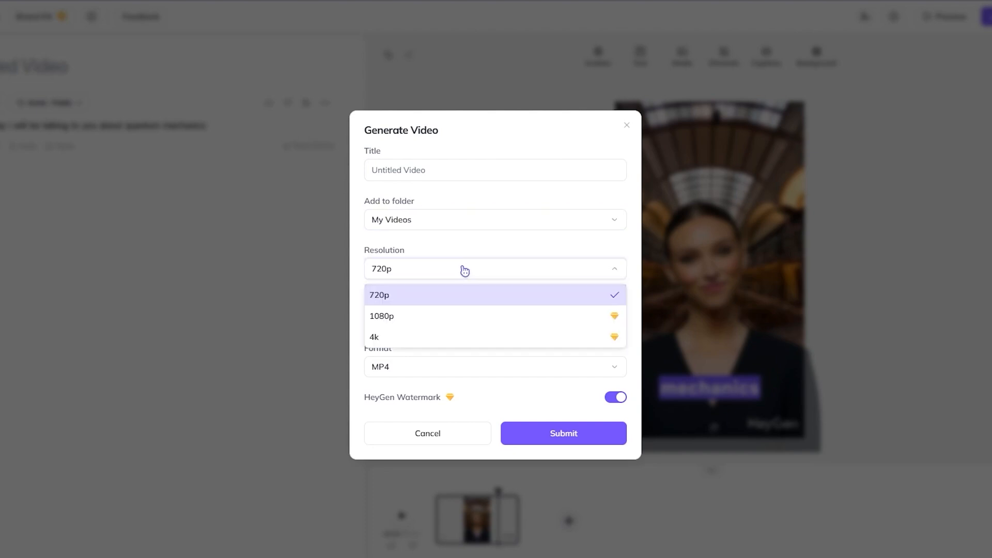
pyautogui.click(500, 295)
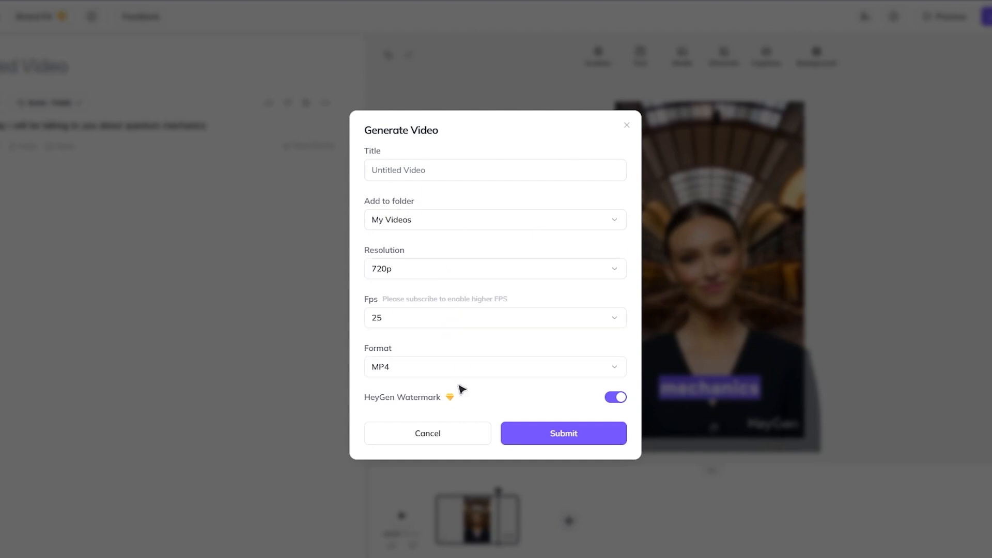
pyautogui.click(572, 441)
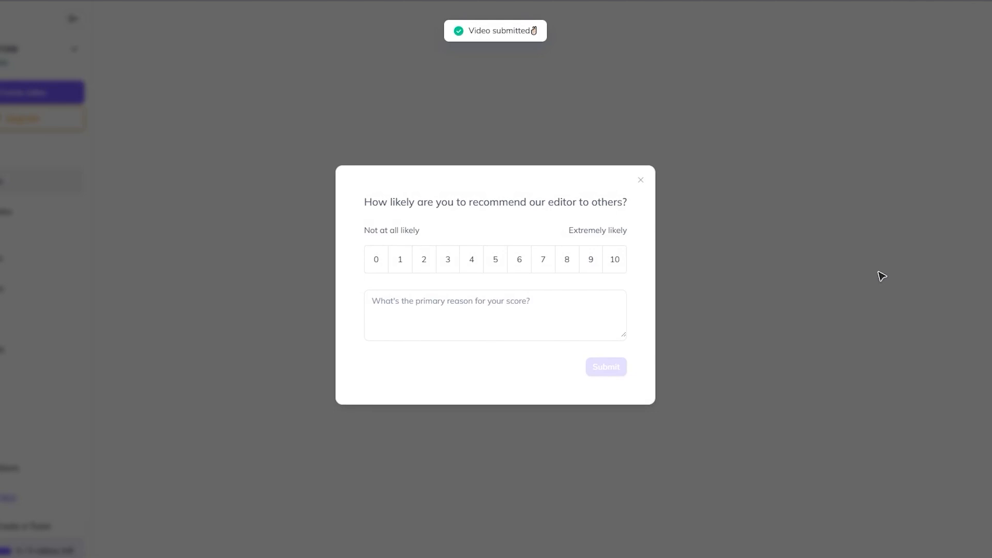
pyautogui.click(641, 182)
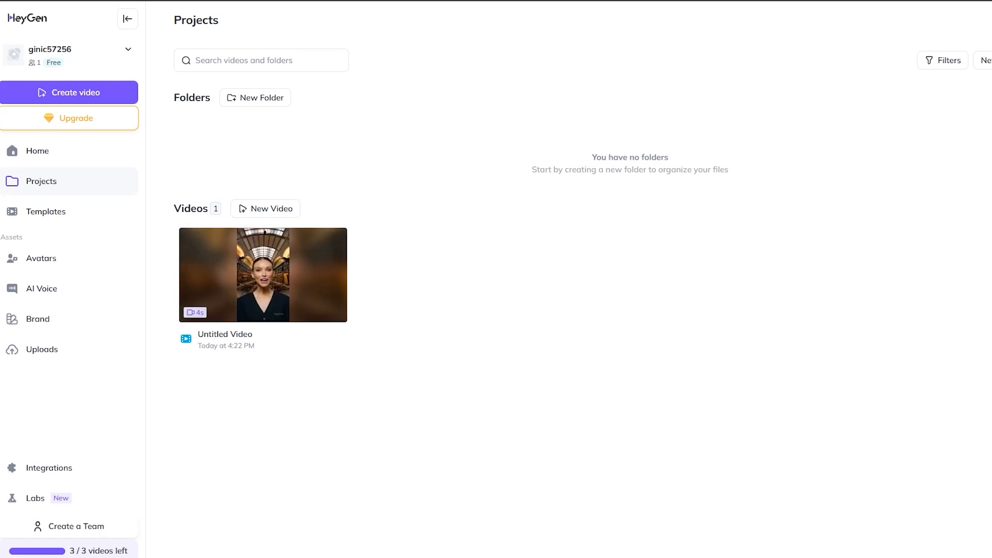
# Step: Open the generated Untitled Video from the projects and play it
pyautogui.moveTo(298, 282)
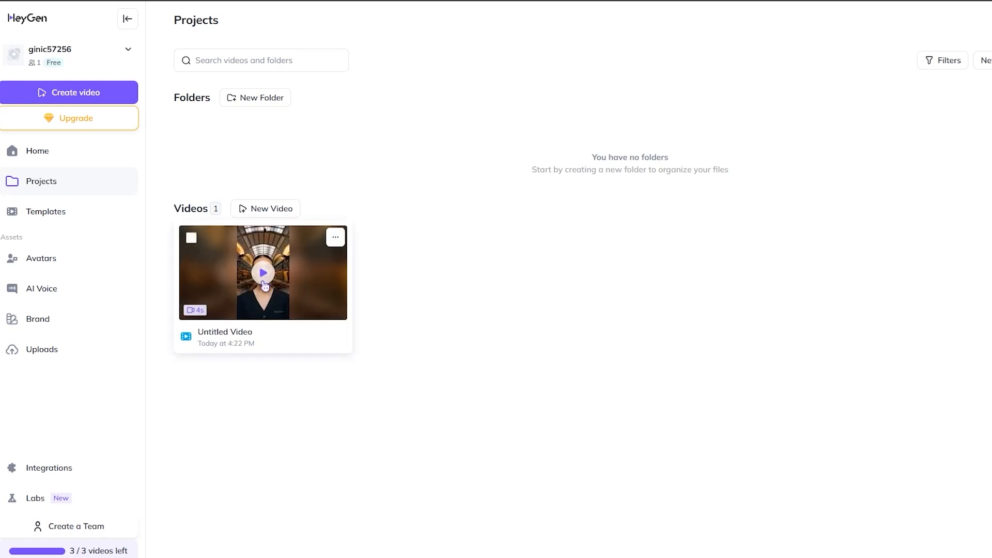
pyautogui.click(264, 284)
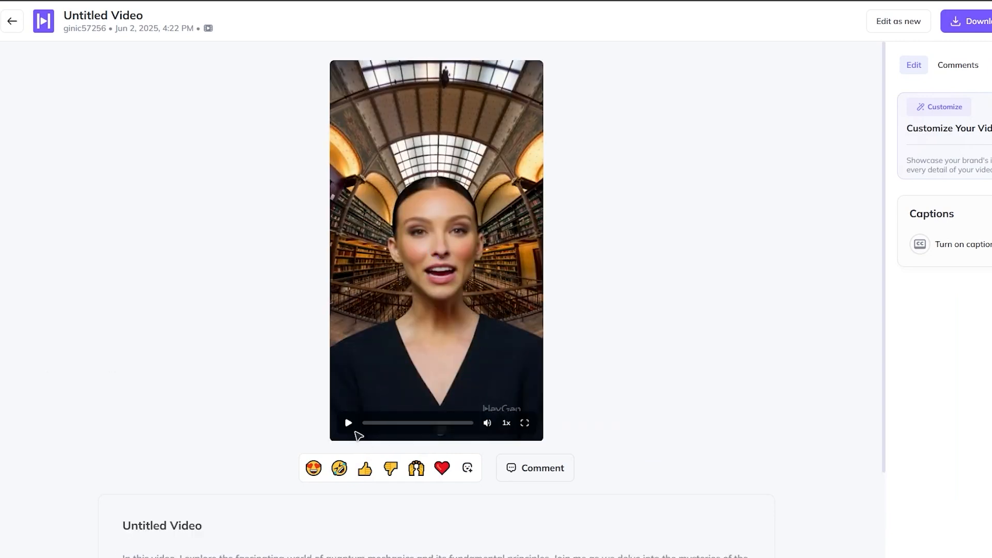
pyautogui.click(349, 428)
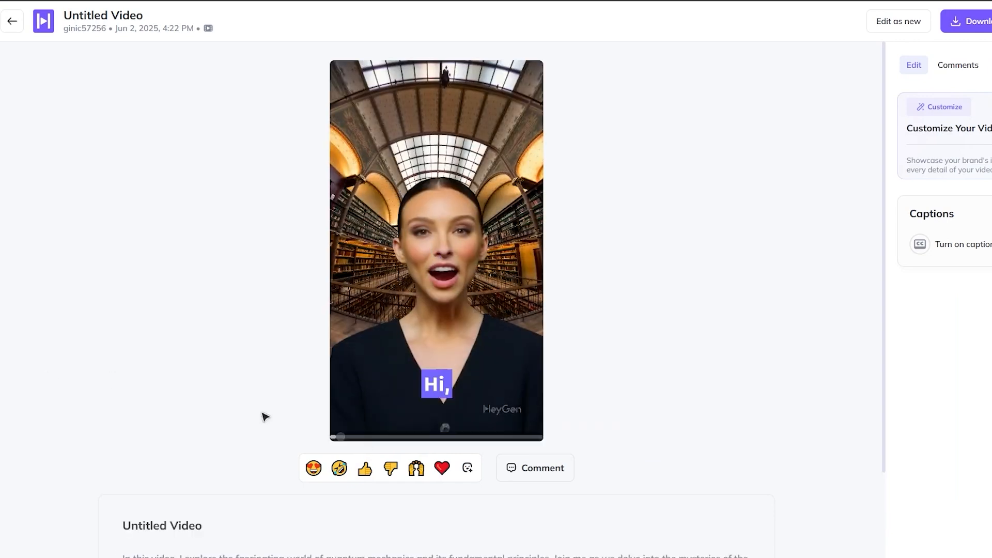